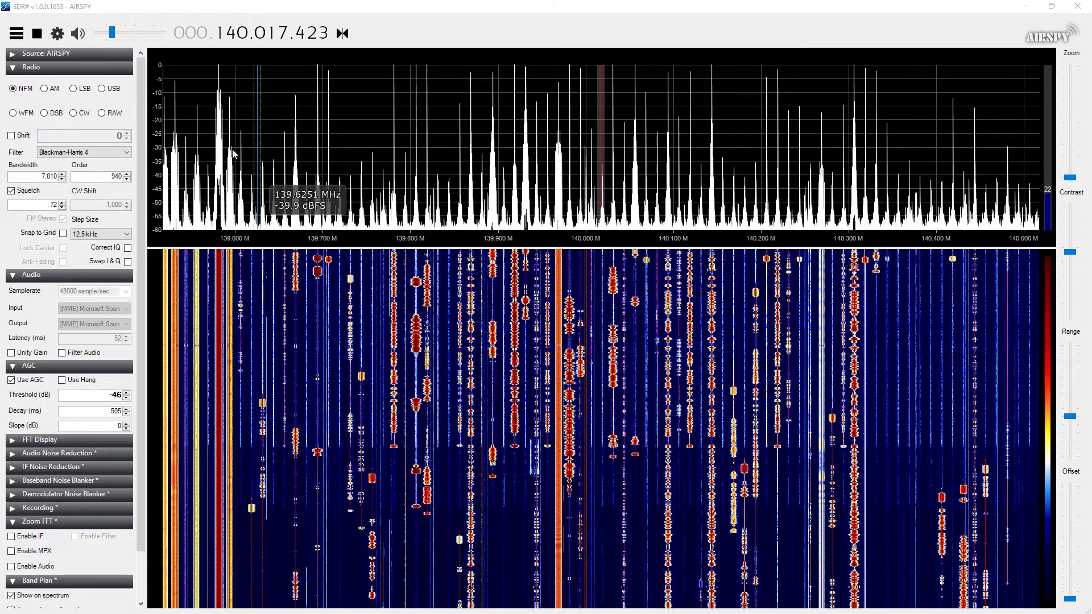
Step: Stop the Airspy receiver, leaving it tuned to 140.017.423 in NFM mode
{"action": "left_click", "coordinate": [37, 33]}
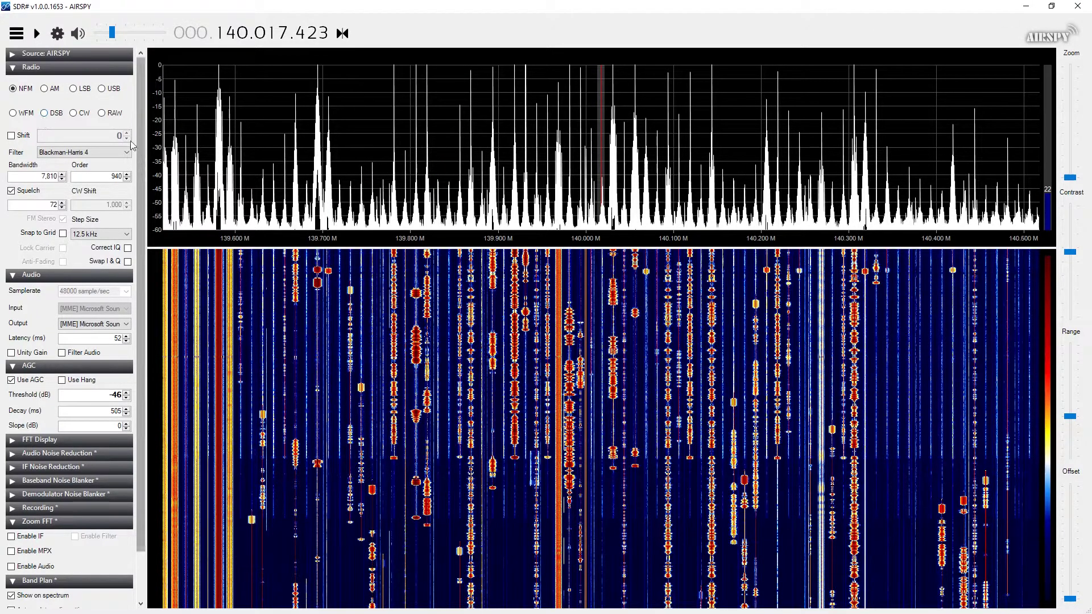
Step: Expand the Airspy source panel, keep AIRSPY as the device and lower gain to 10
{"action": "left_click", "coordinate": [16, 54]}
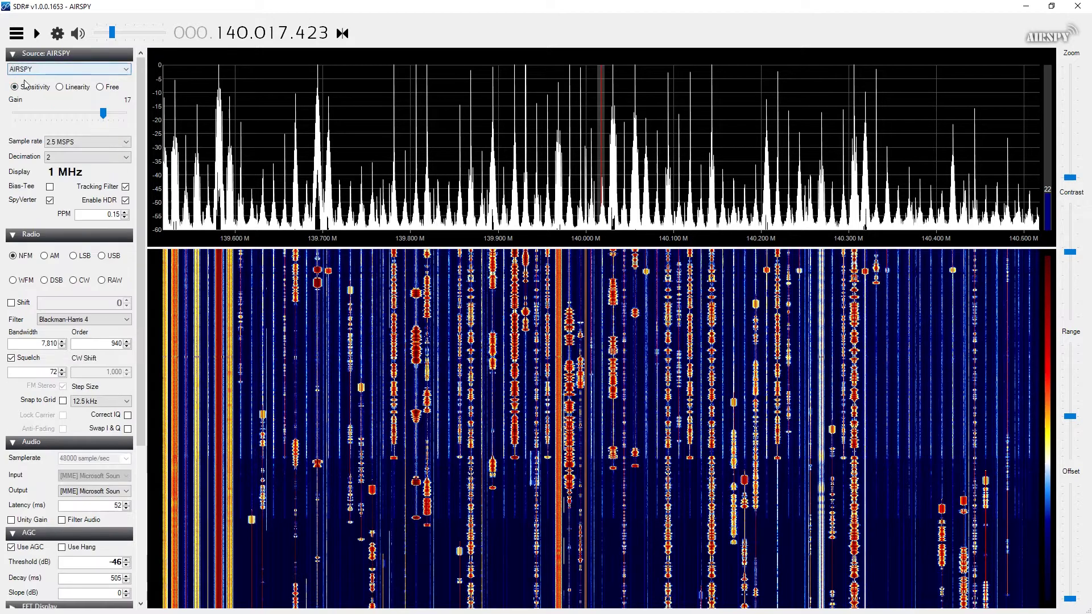
{"action": "left_click", "coordinate": [126, 71]}
{"action": "left_click", "coordinate": [62, 105]}
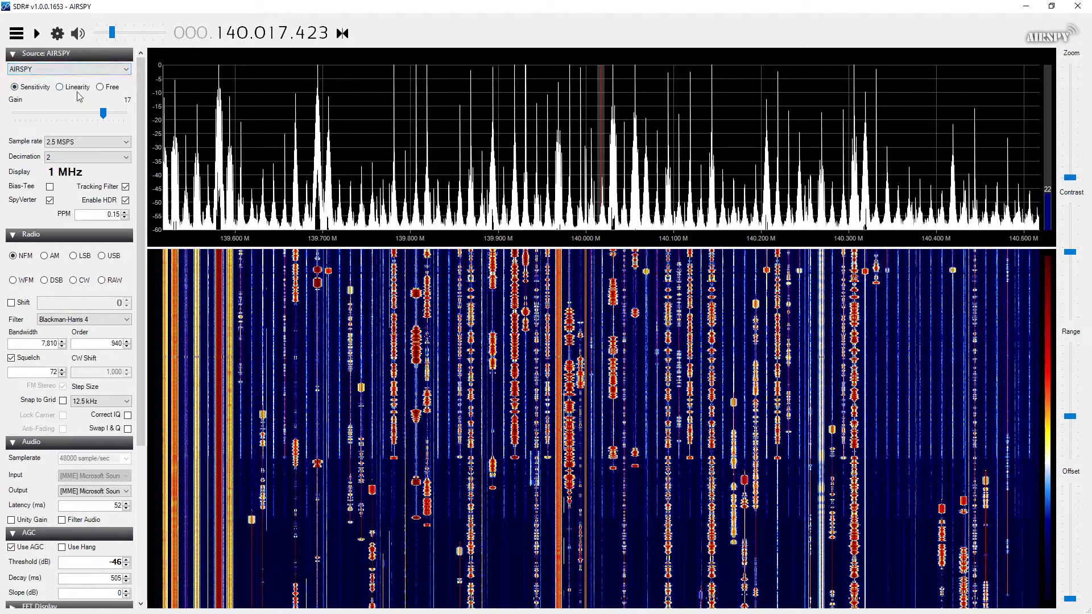
{"action": "left_click", "coordinate": [91, 117]}
{"action": "left_click_drag", "start_coordinate": [77, 113], "coordinate": [67, 114]}
Step: Keep the sample rate at 2.5 MSPS and decimation at 2
{"action": "left_click", "coordinate": [126, 143]}
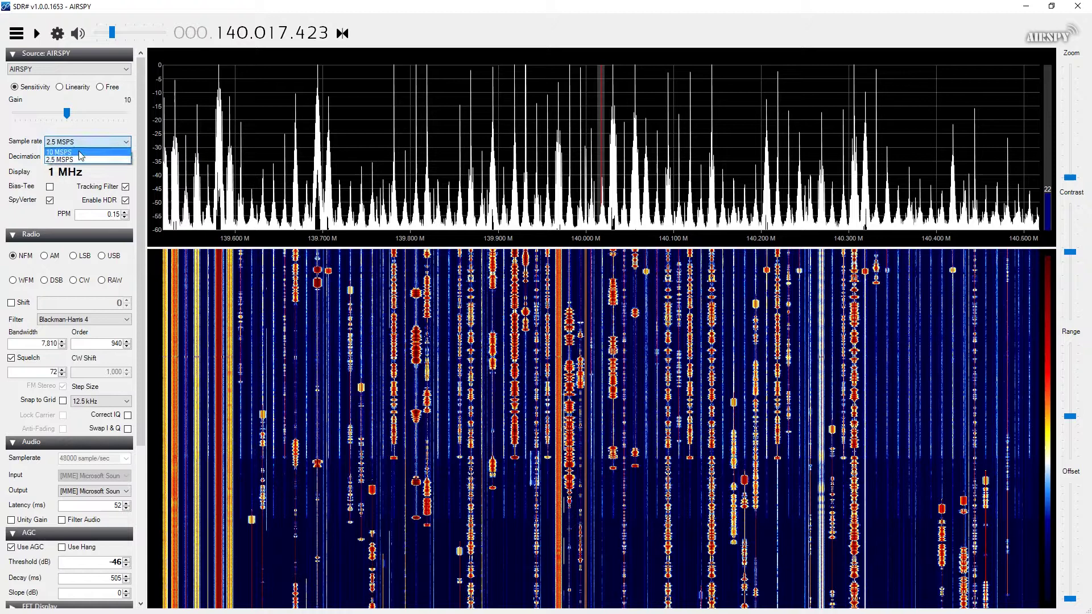
{"action": "left_click", "coordinate": [106, 144]}
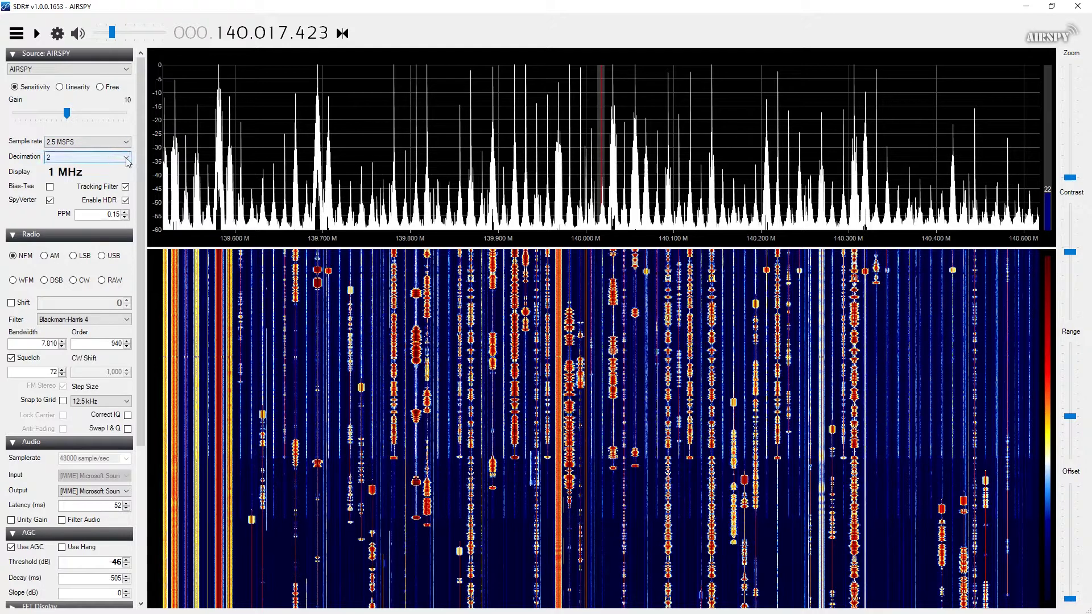
{"action": "left_click", "coordinate": [127, 159]}
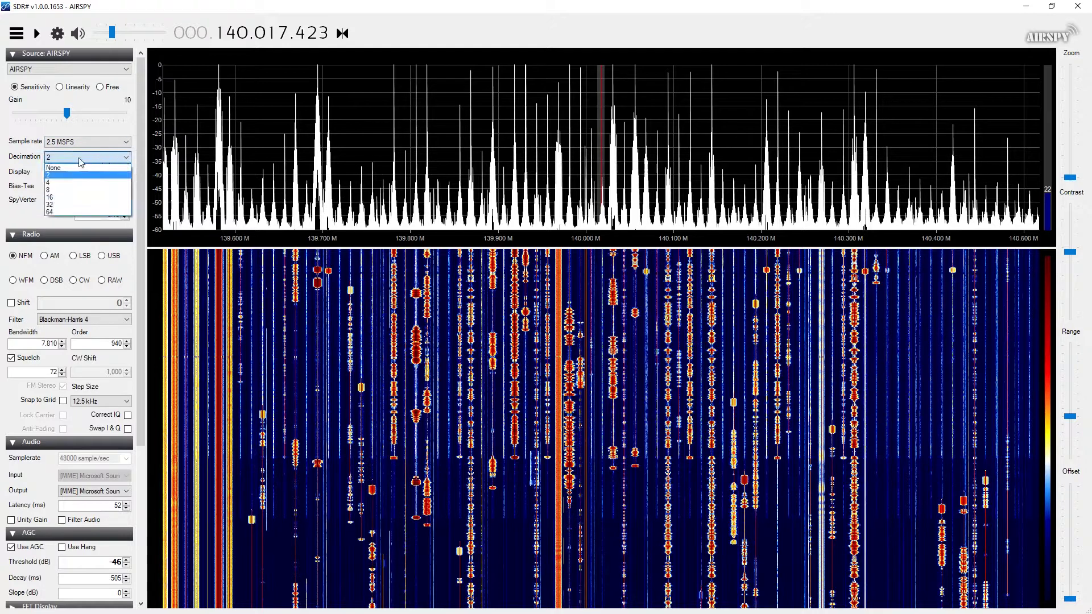
{"action": "left_click", "coordinate": [59, 181]}
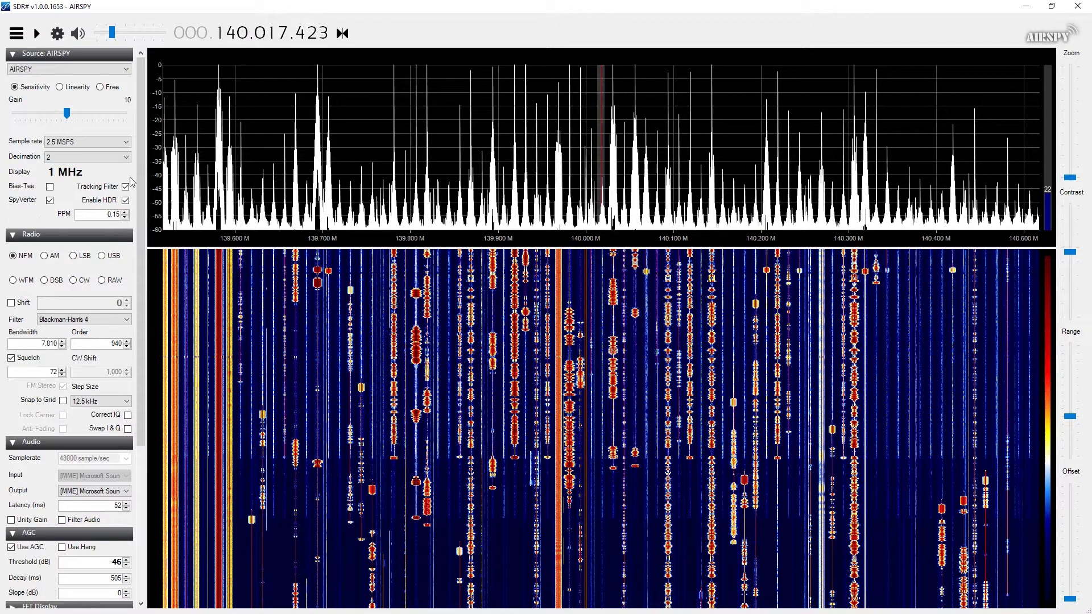
{"action": "left_click", "coordinate": [50, 200]}
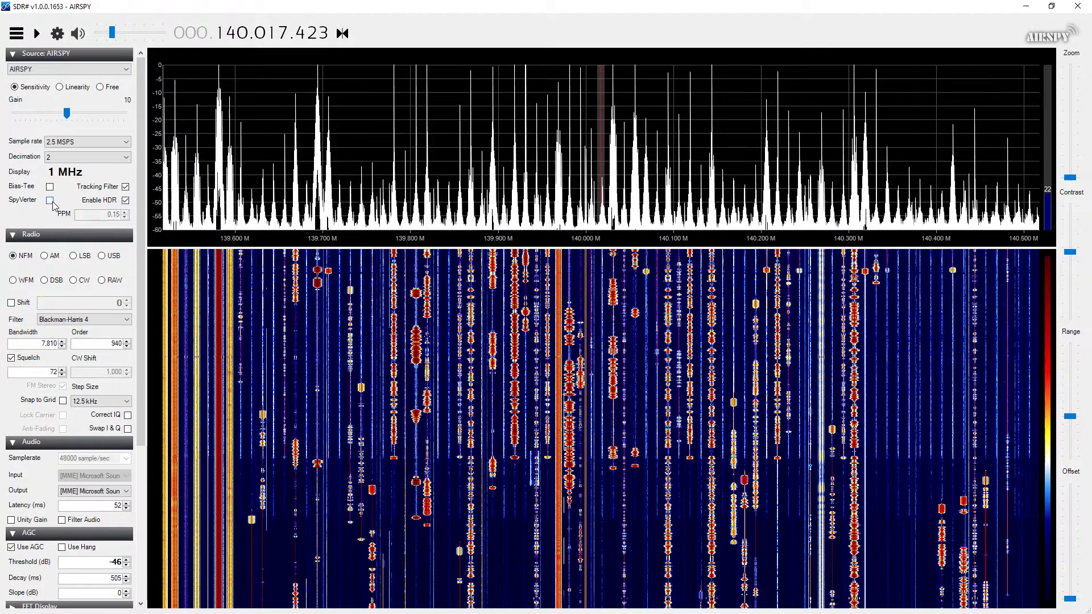
{"action": "left_click", "coordinate": [50, 201]}
{"action": "left_click", "coordinate": [50, 201]}
{"action": "scroll", "coordinate": [69, 326], "scroll_direction": "down", "scroll_amount": 3}
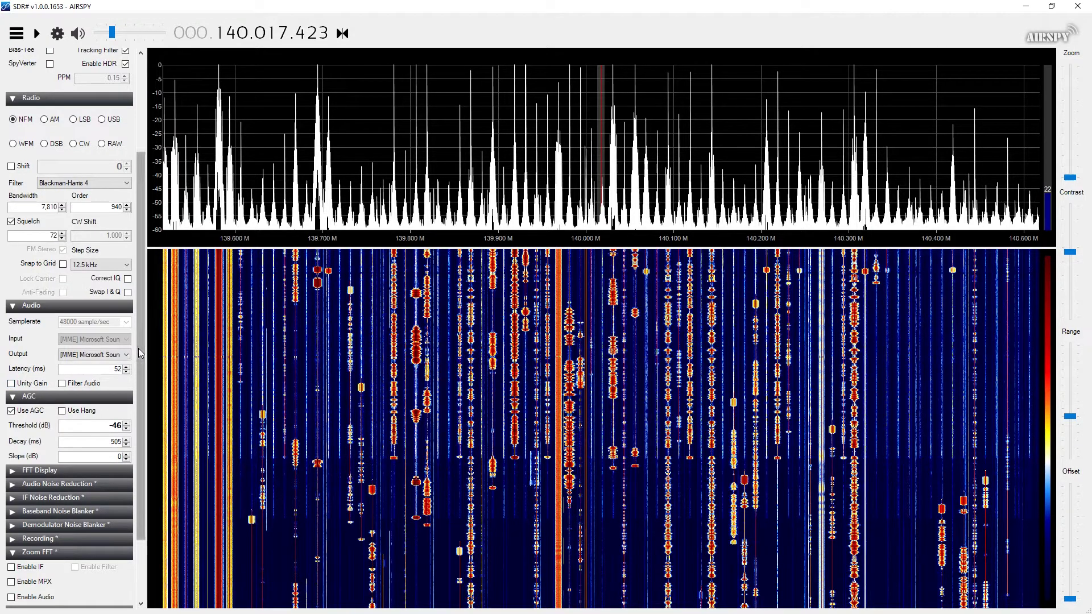
{"action": "left_click_drag", "start_coordinate": [138, 353], "coordinate": [138, 410]}
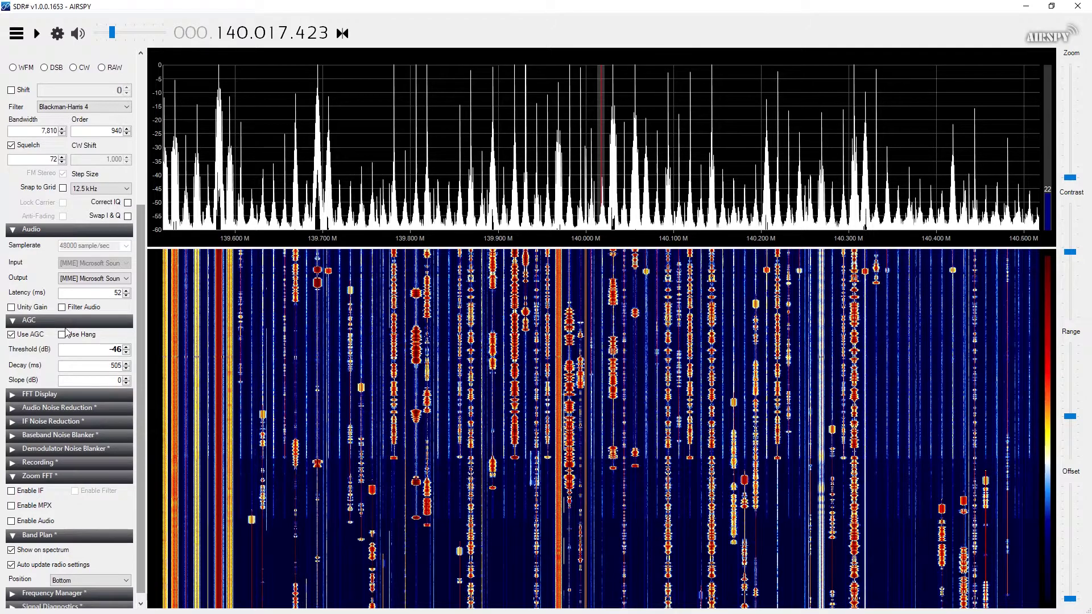
Step: Show the FFT Display settings (Both, Hamming, 262144, Min Max) and collapse the AGC and Audio sections
{"action": "left_click", "coordinate": [9, 400]}
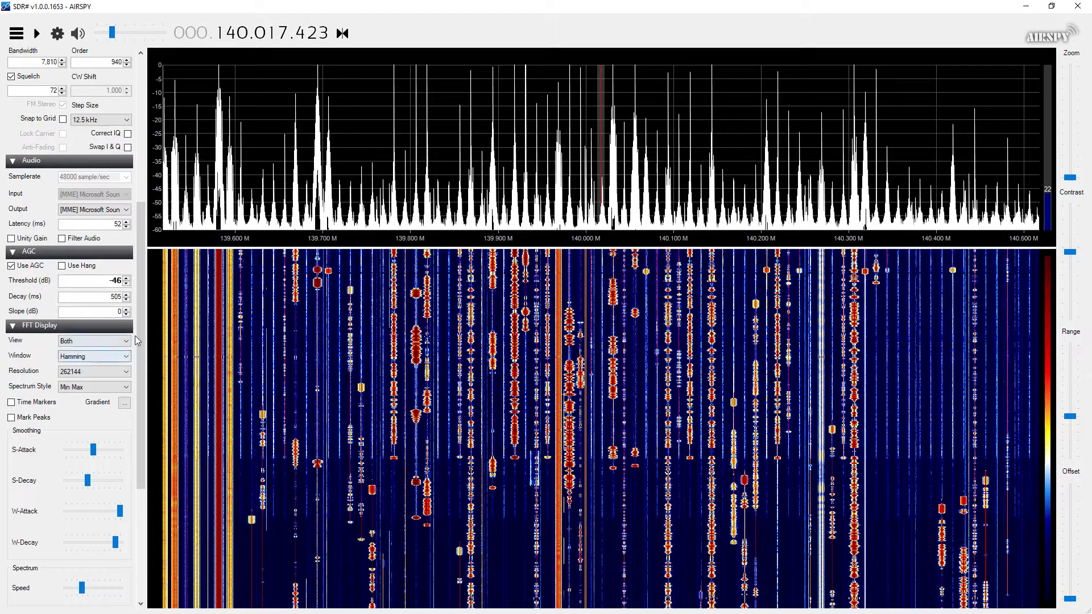
{"action": "left_click", "coordinate": [28, 253]}
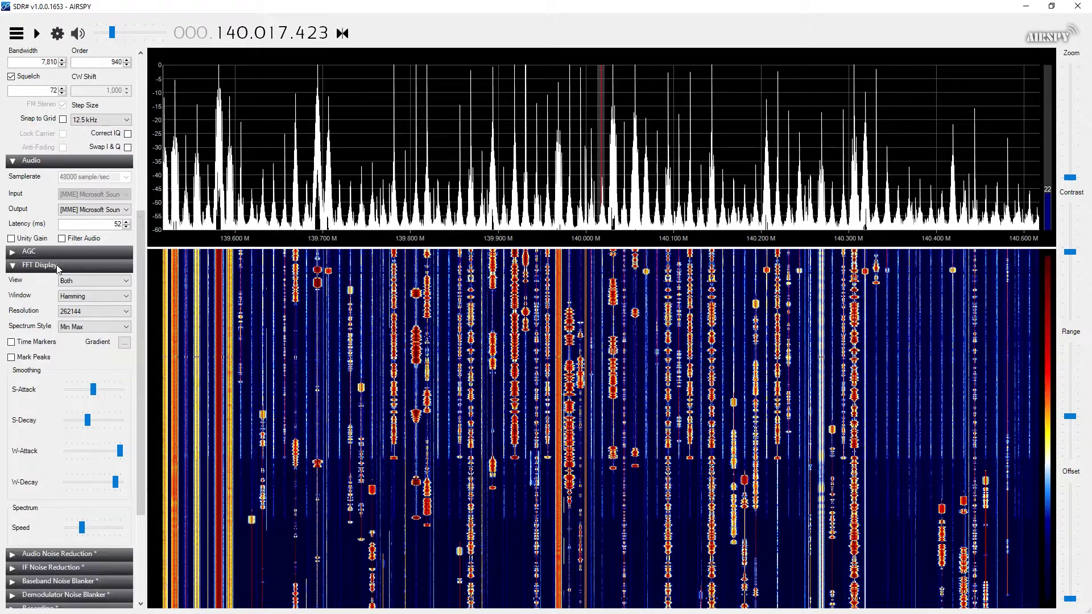
{"action": "scroll", "coordinate": [139, 271], "scroll_direction": "down", "scroll_amount": 1}
{"action": "scroll", "coordinate": [85, 227], "scroll_direction": "up", "scroll_amount": 1}
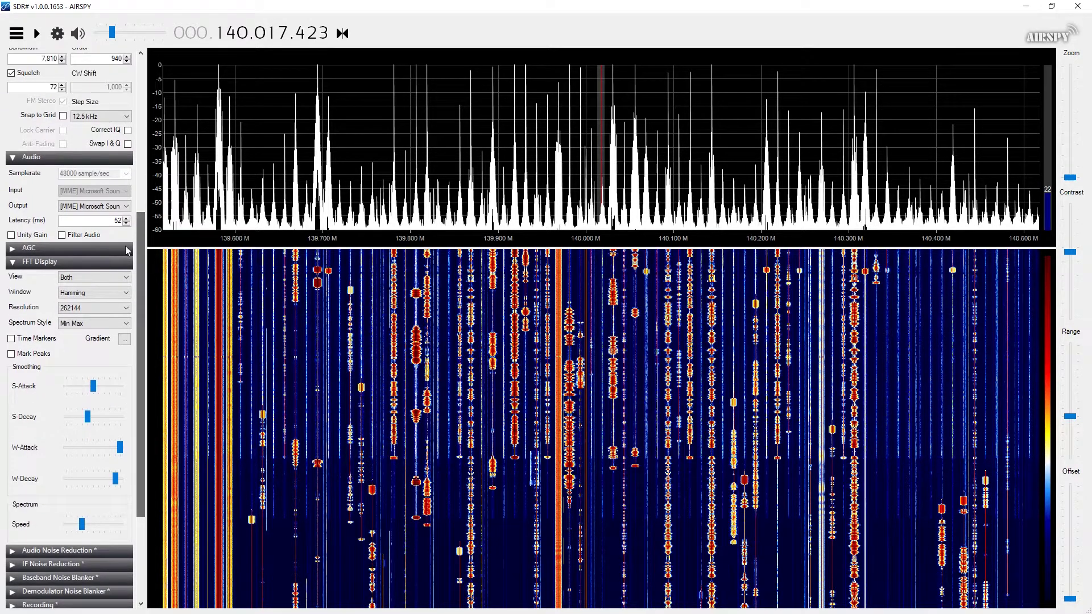
{"action": "left_click", "coordinate": [21, 161]}
{"action": "scroll", "coordinate": [50, 120], "scroll_direction": "down", "scroll_amount": 3}
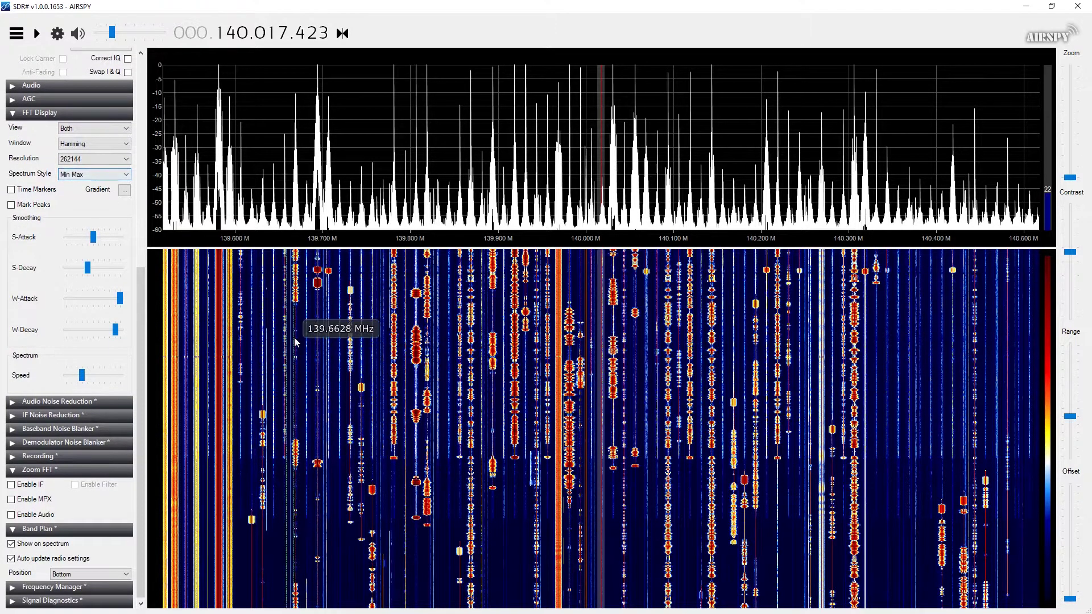
Step: Collapse FFT Display and look over the Audio and IF Noise Reduction options
{"action": "left_click", "coordinate": [14, 114]}
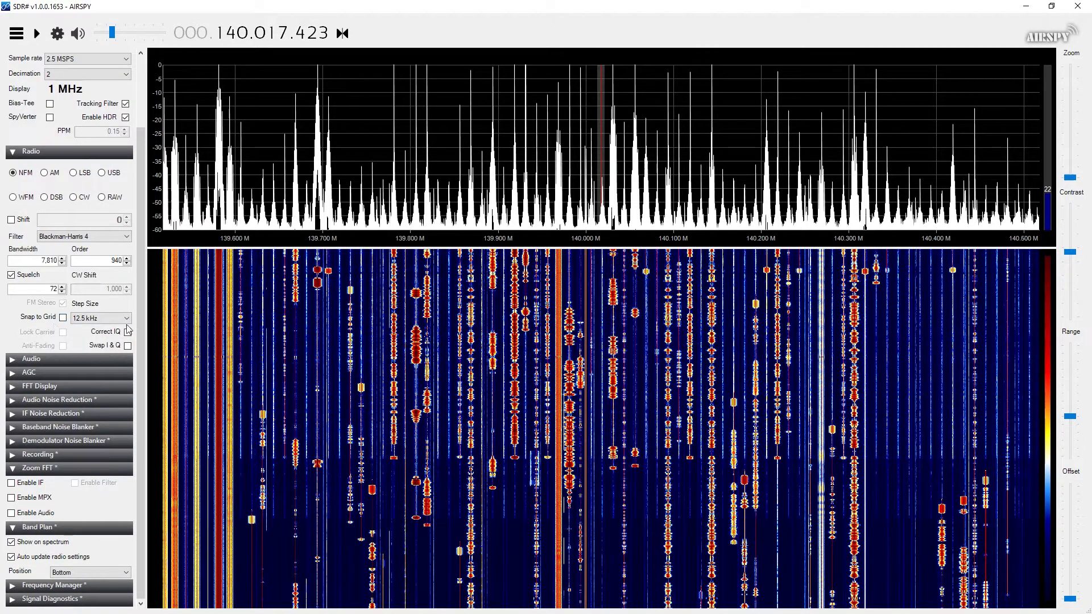
{"action": "left_click", "coordinate": [14, 401]}
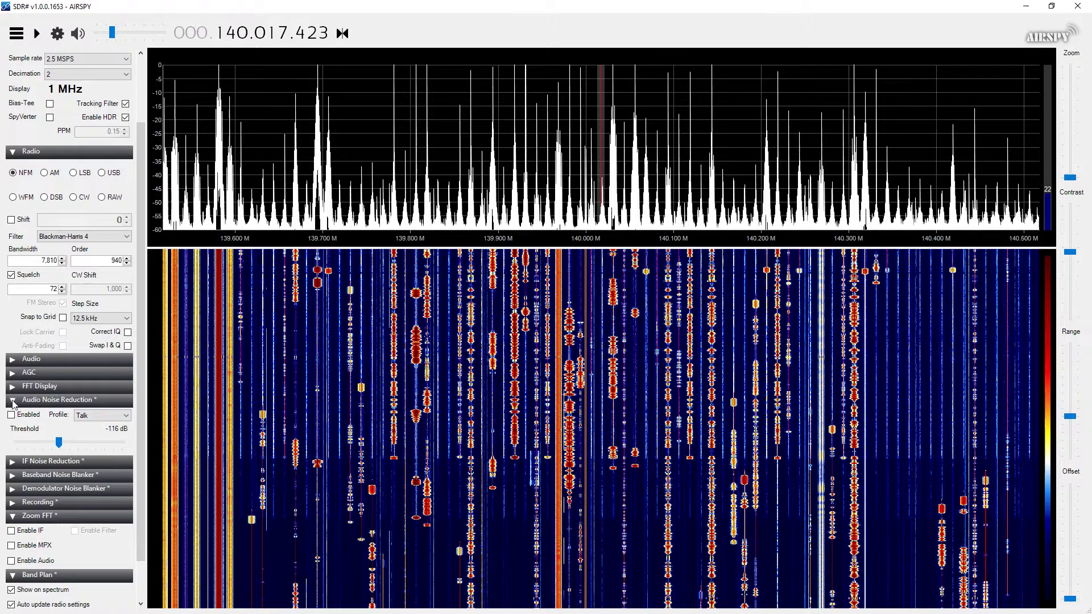
{"action": "left_click", "coordinate": [17, 401]}
{"action": "left_click", "coordinate": [13, 416]}
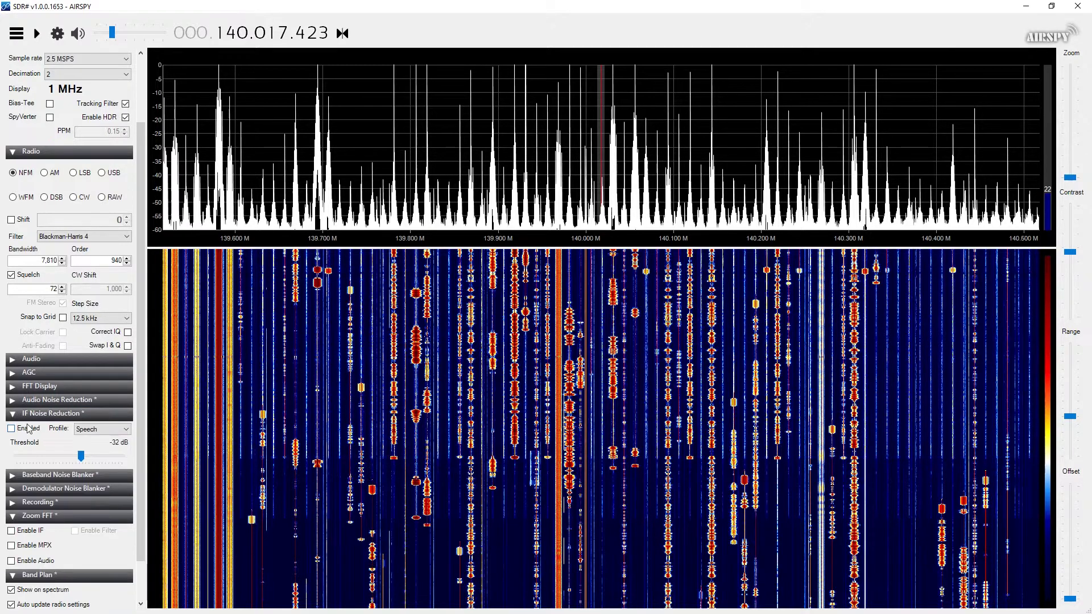
{"action": "left_click", "coordinate": [13, 415]}
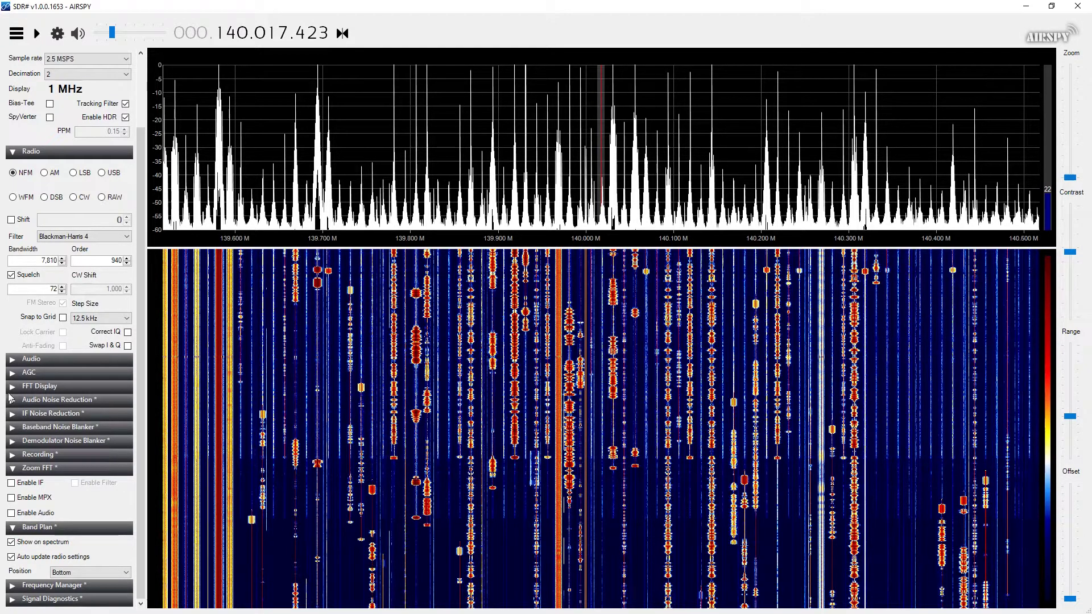
Step: Review the Baseband and Demodulator Noise Blanker options, leaving Recording settings (16 Bit PCM) open
{"action": "left_click", "coordinate": [16, 431]}
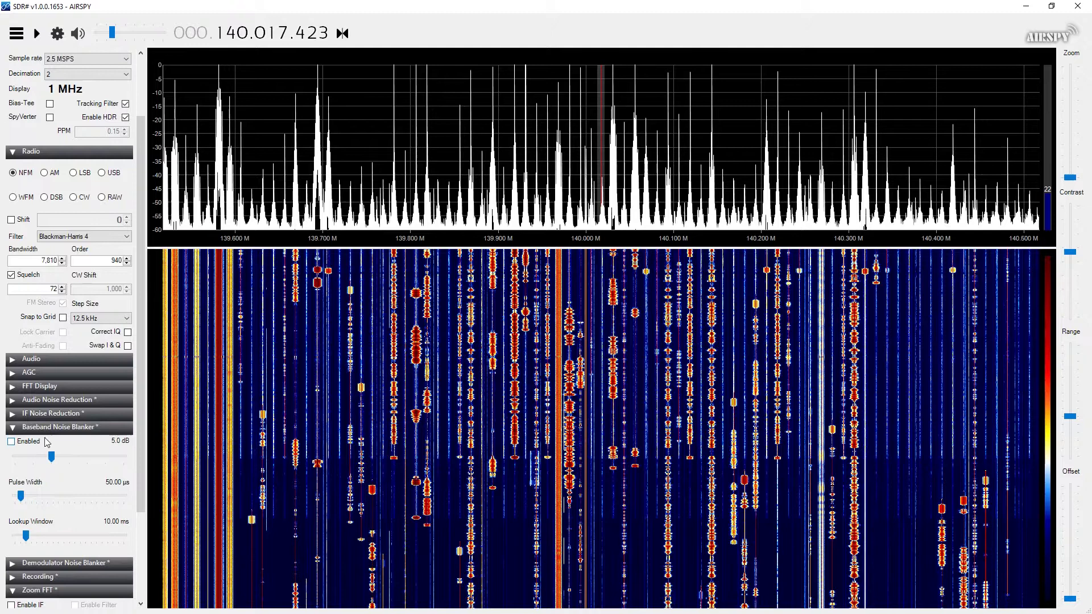
{"action": "scroll", "coordinate": [137, 427], "scroll_direction": "down", "scroll_amount": 1}
{"action": "scroll", "coordinate": [138, 427], "scroll_direction": "down", "scroll_amount": 1}
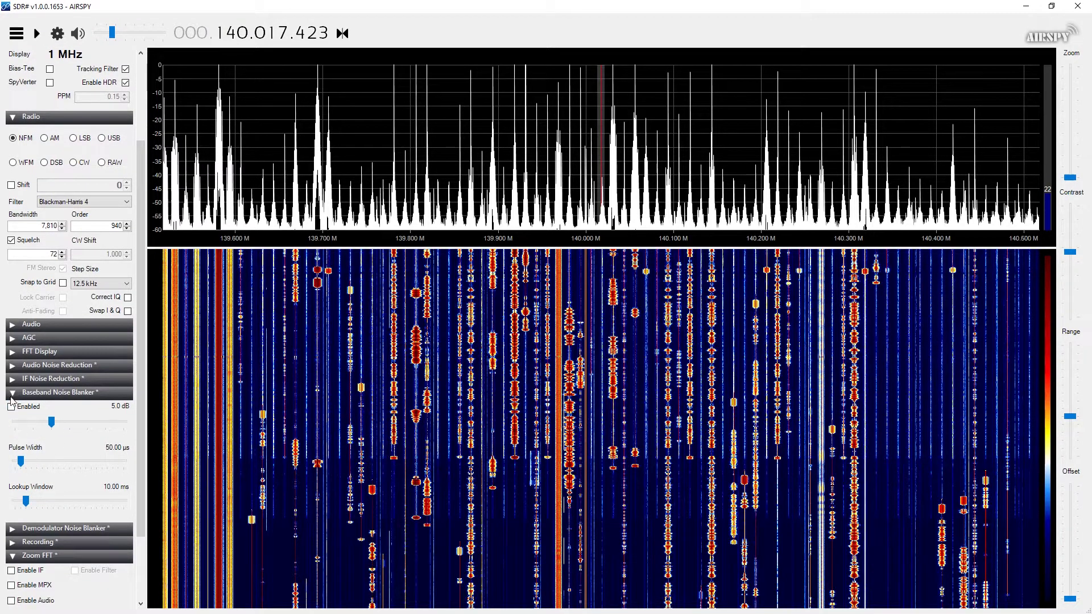
{"action": "left_click", "coordinate": [14, 395]}
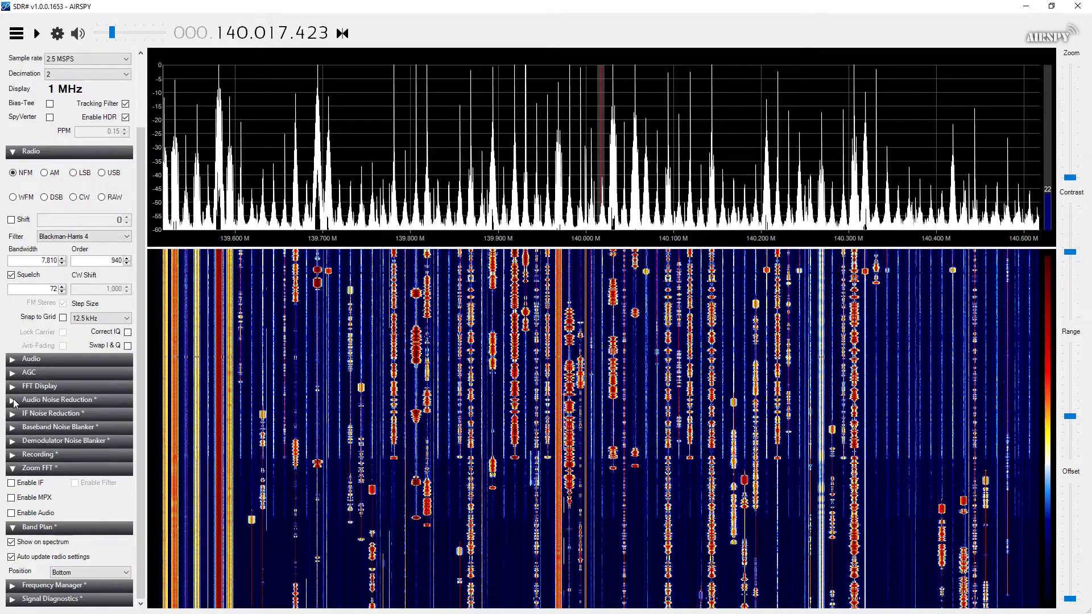
{"action": "left_click", "coordinate": [13, 442]}
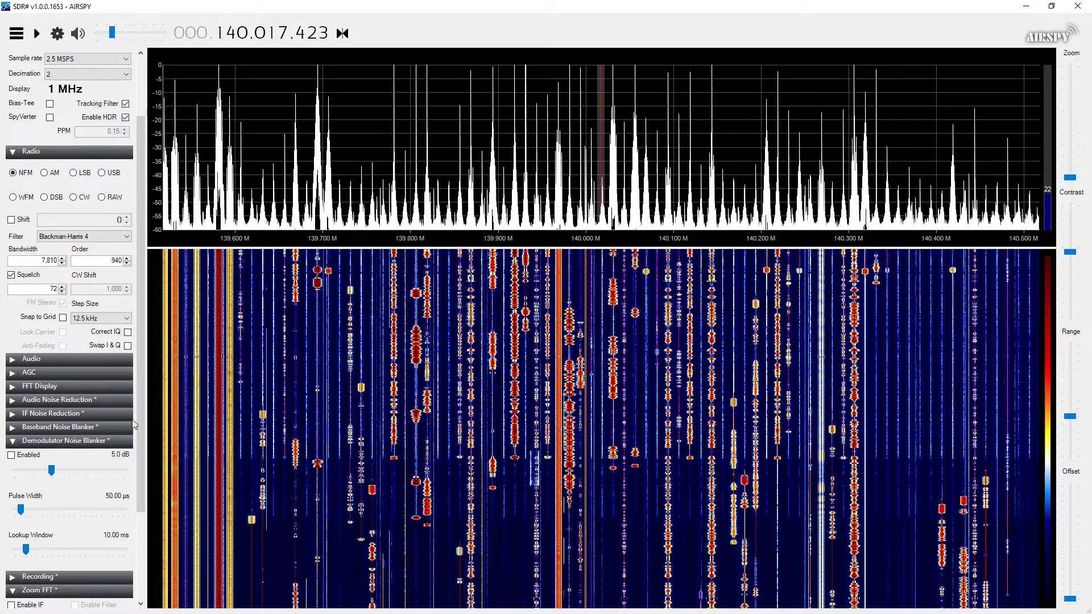
{"action": "left_click_drag", "start_coordinate": [139, 425], "coordinate": [138, 472]}
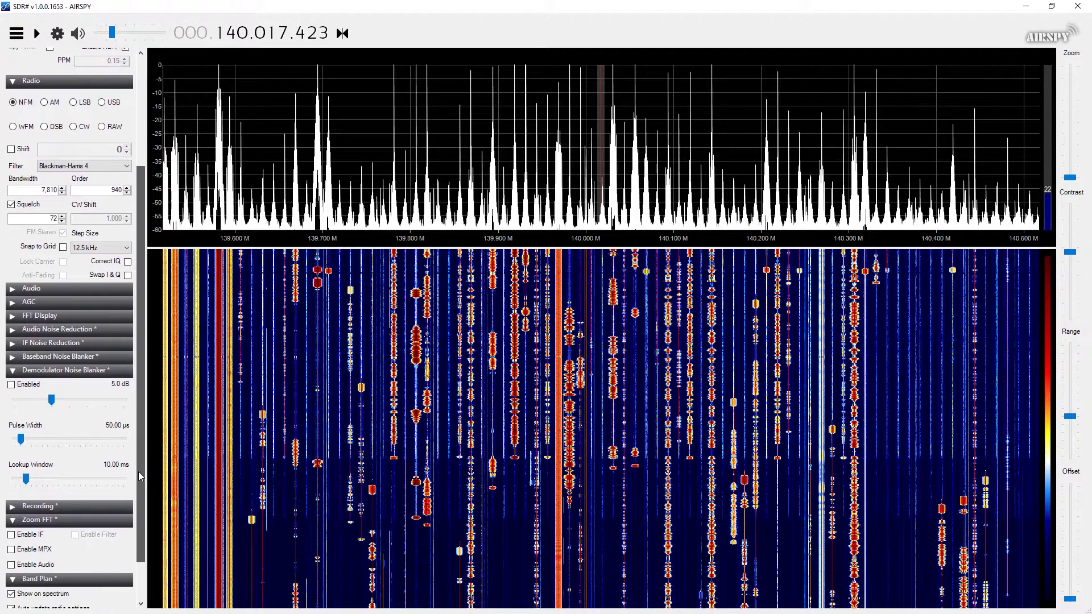
{"action": "left_click", "coordinate": [16, 370]}
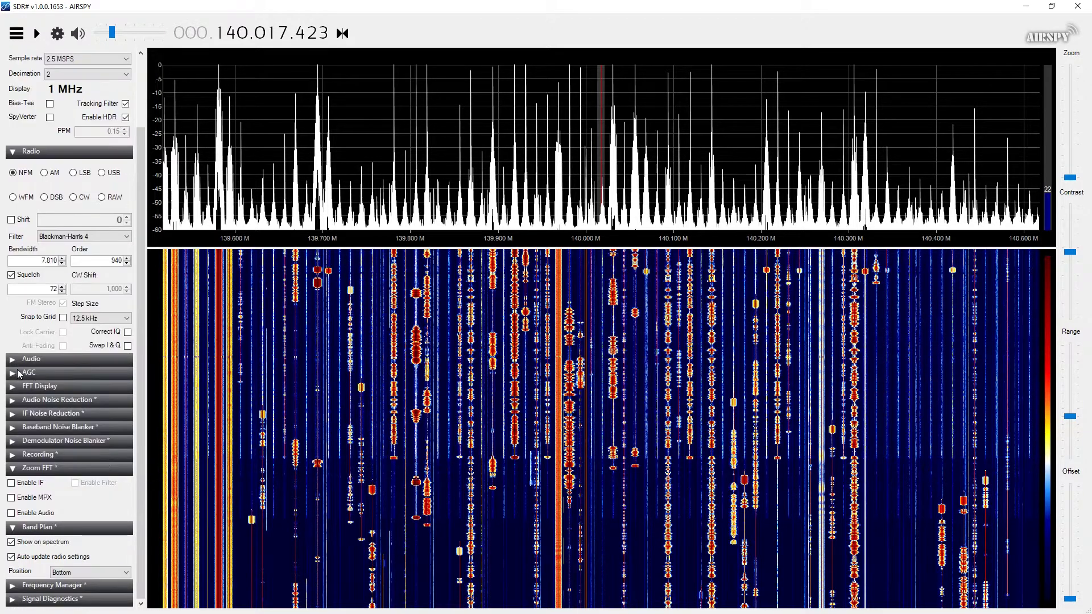
{"action": "left_click", "coordinate": [18, 454]}
{"action": "left_click_drag", "start_coordinate": [141, 414], "coordinate": [144, 490]}
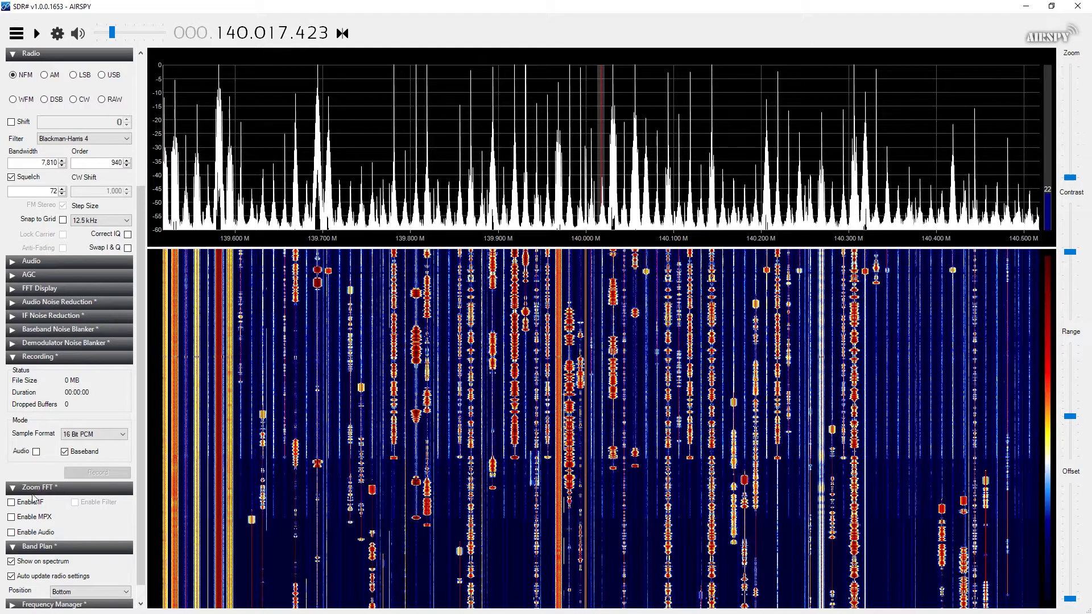
Step: Enable the IF, MPX and Audio zoom spectra, leaving the Zoom FFT filter unchecked
{"action": "left_click", "coordinate": [11, 503]}
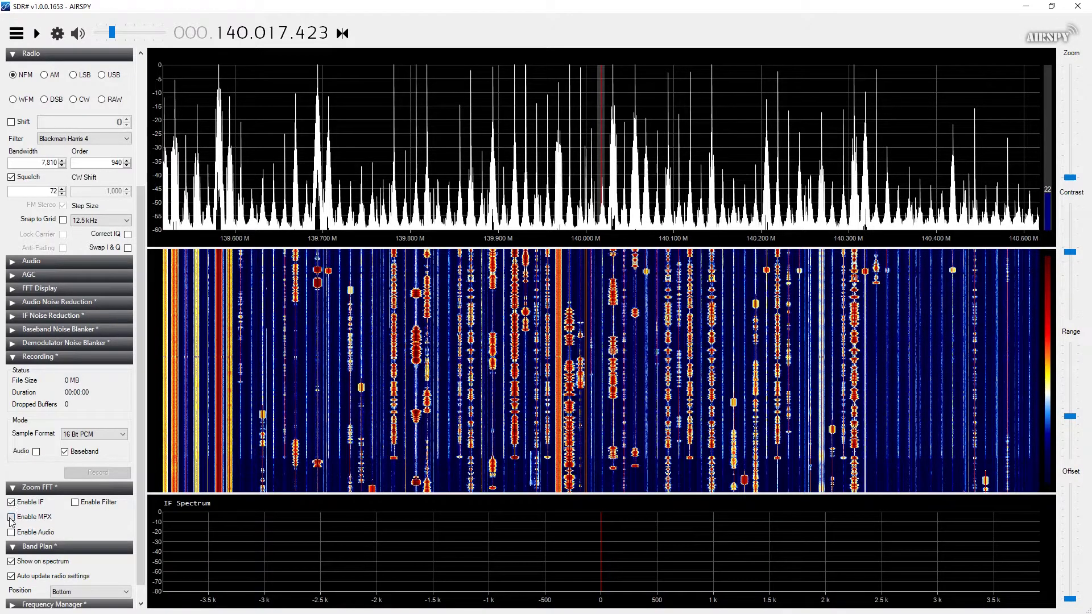
{"action": "left_click", "coordinate": [12, 533]}
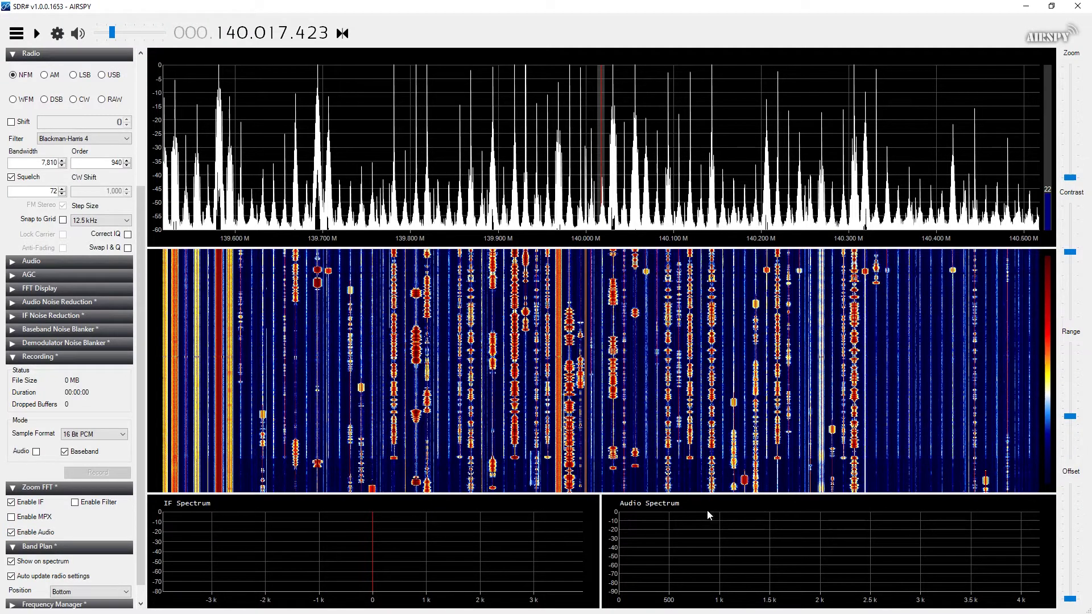
{"action": "left_click", "coordinate": [12, 518]}
{"action": "left_click", "coordinate": [76, 503]}
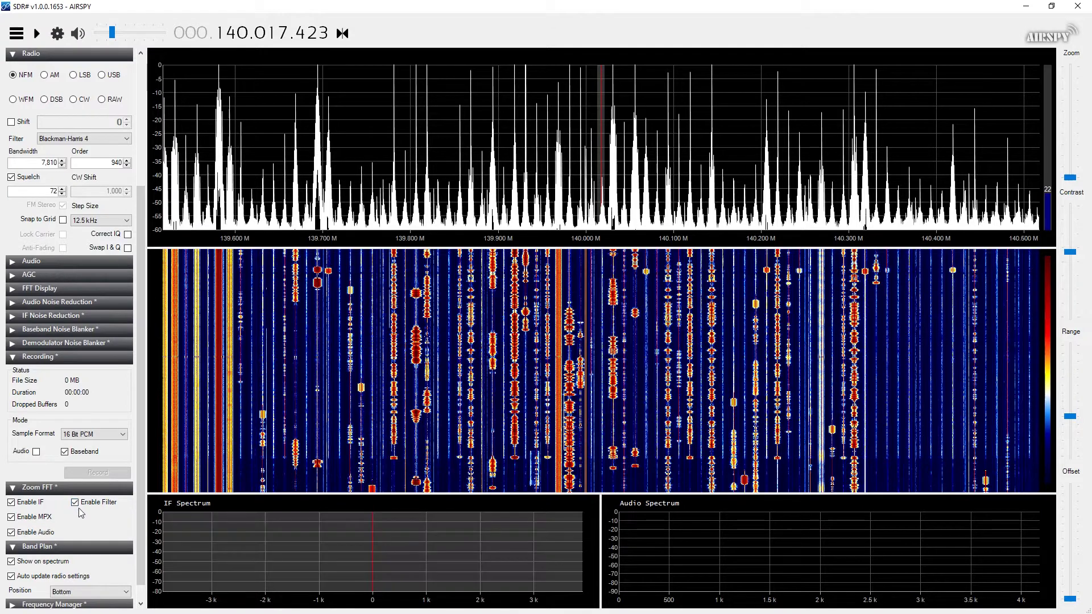
{"action": "left_click", "coordinate": [75, 503]}
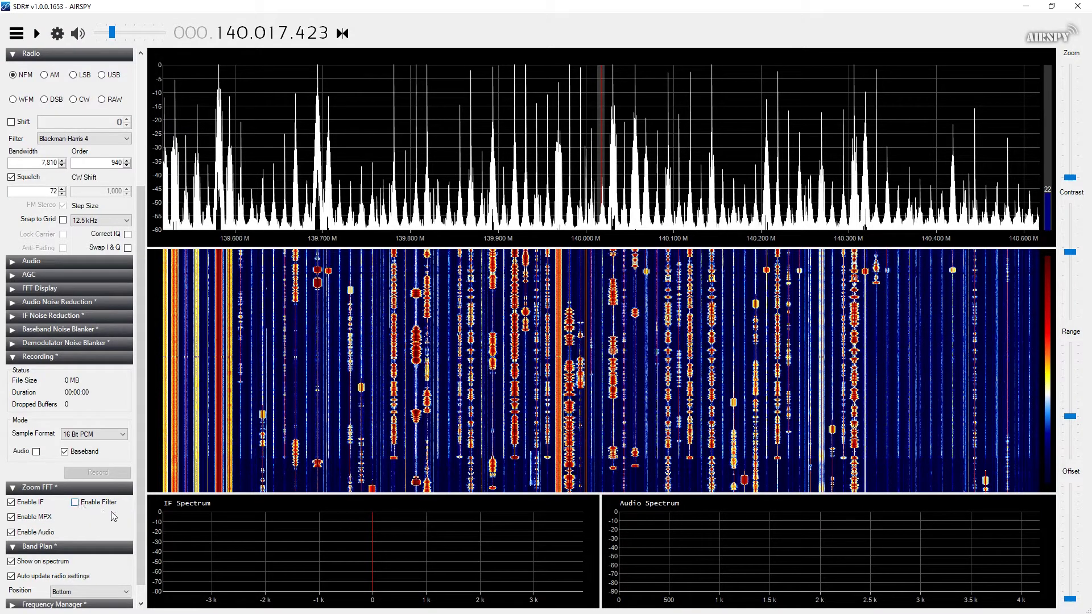
{"action": "left_click", "coordinate": [75, 503]}
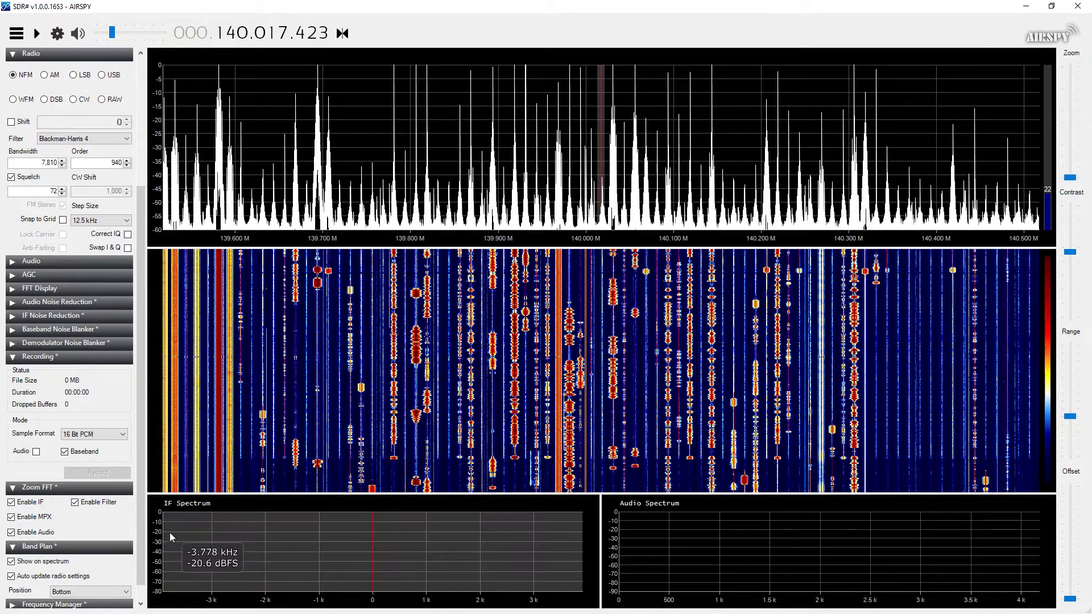
{"action": "left_click", "coordinate": [75, 503]}
{"action": "scroll", "coordinate": [139, 480], "scroll_direction": "down", "scroll_amount": 2}
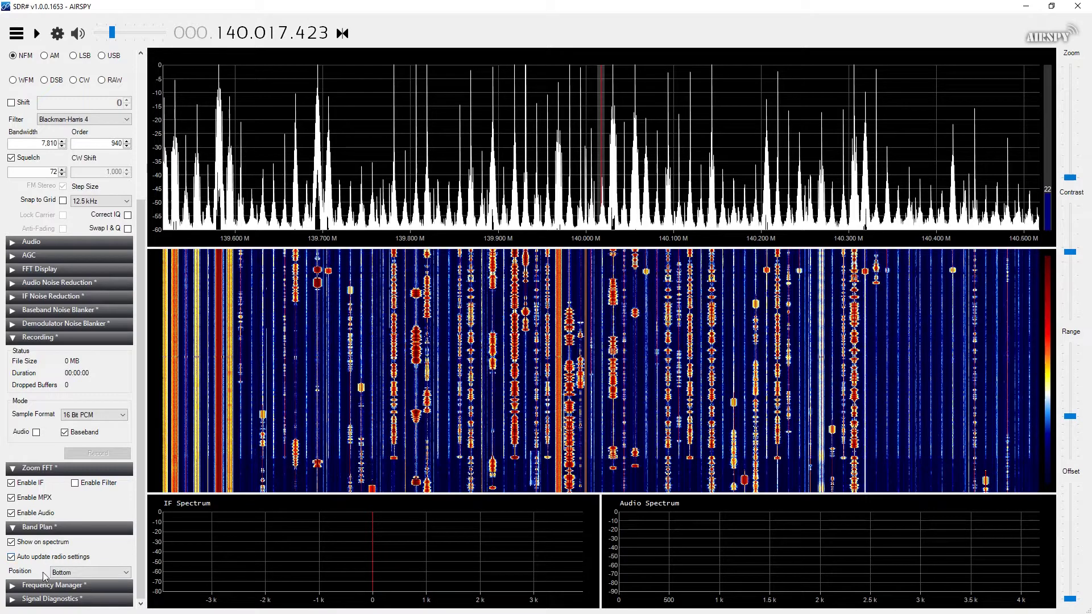
Step: Keep the band plan at Bottom and expand the empty Frequency Manager list
{"action": "left_click", "coordinate": [127, 575]}
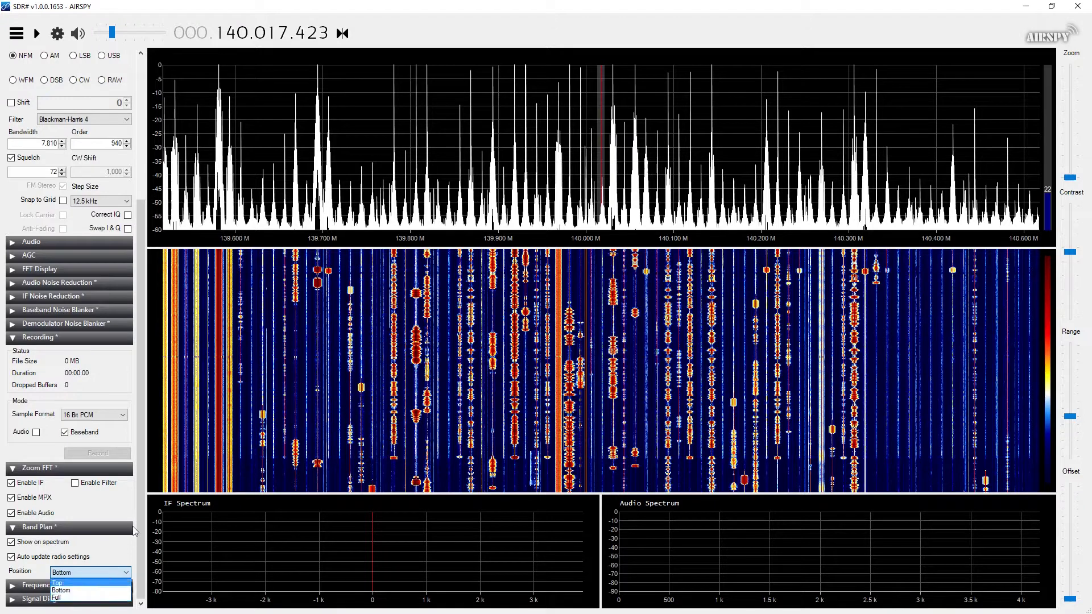
{"action": "left_click", "coordinate": [95, 571]}
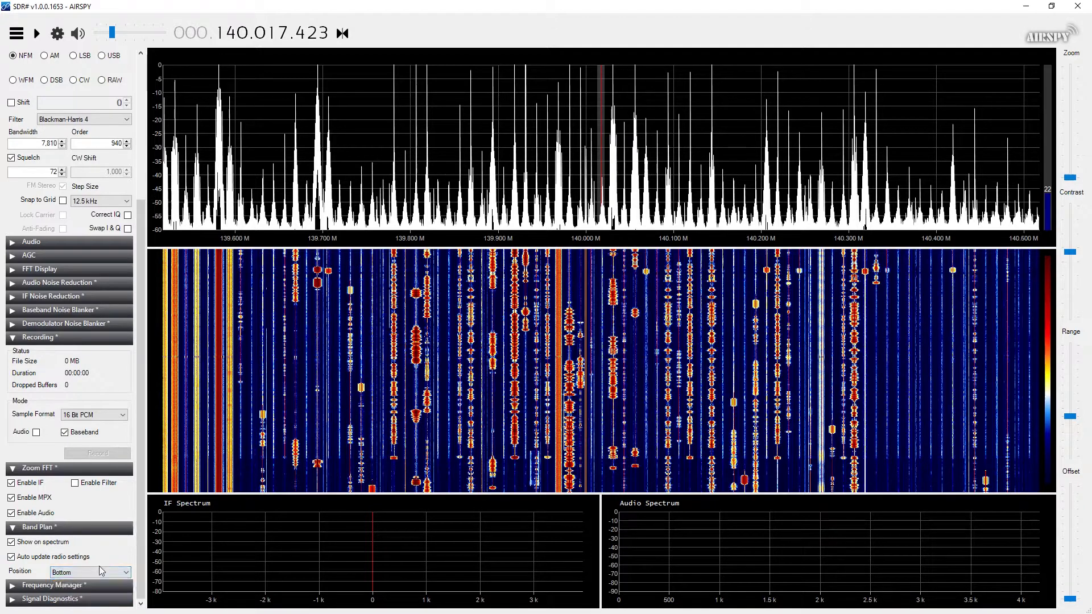
{"action": "left_click", "coordinate": [16, 589]}
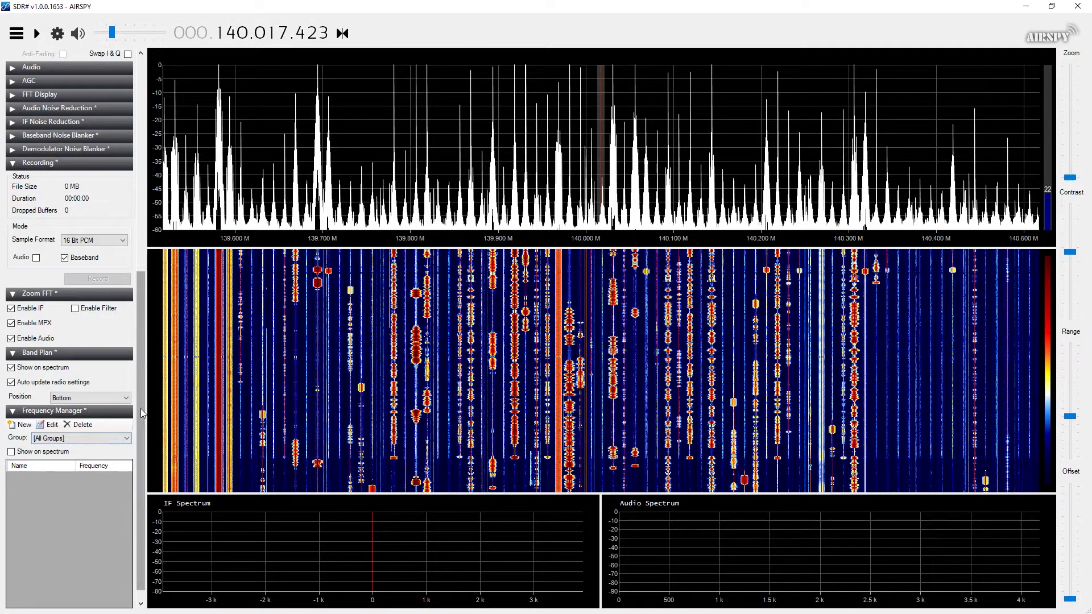
{"action": "scroll", "coordinate": [141, 408], "scroll_direction": "down", "scroll_amount": 1}
{"action": "scroll", "coordinate": [32, 602], "scroll_direction": "down", "scroll_amount": 3}
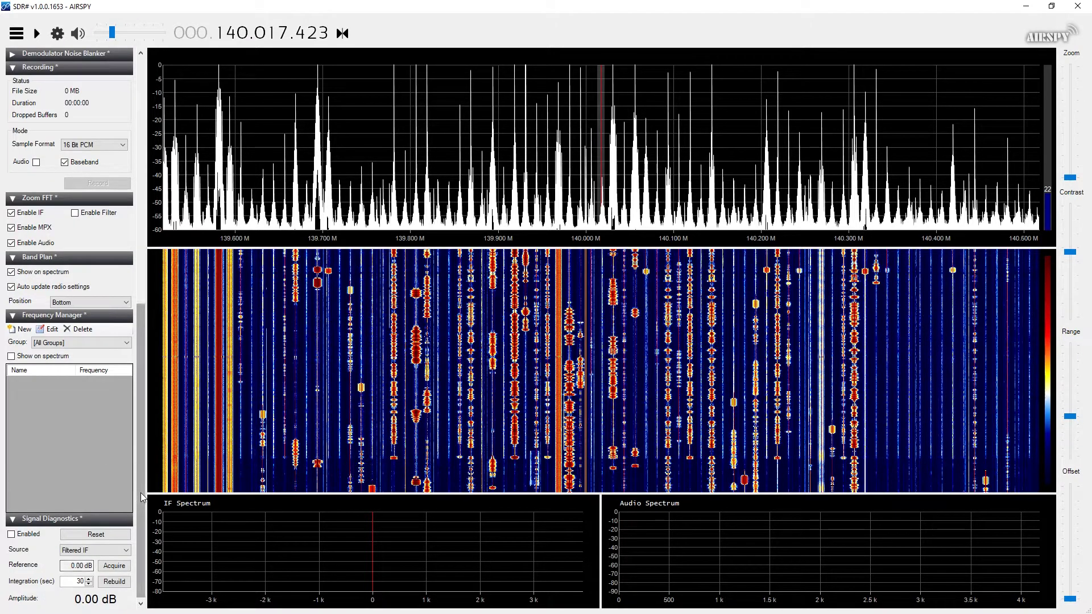
{"action": "scroll", "coordinate": [141, 496], "scroll_direction": "down", "scroll_amount": 1}
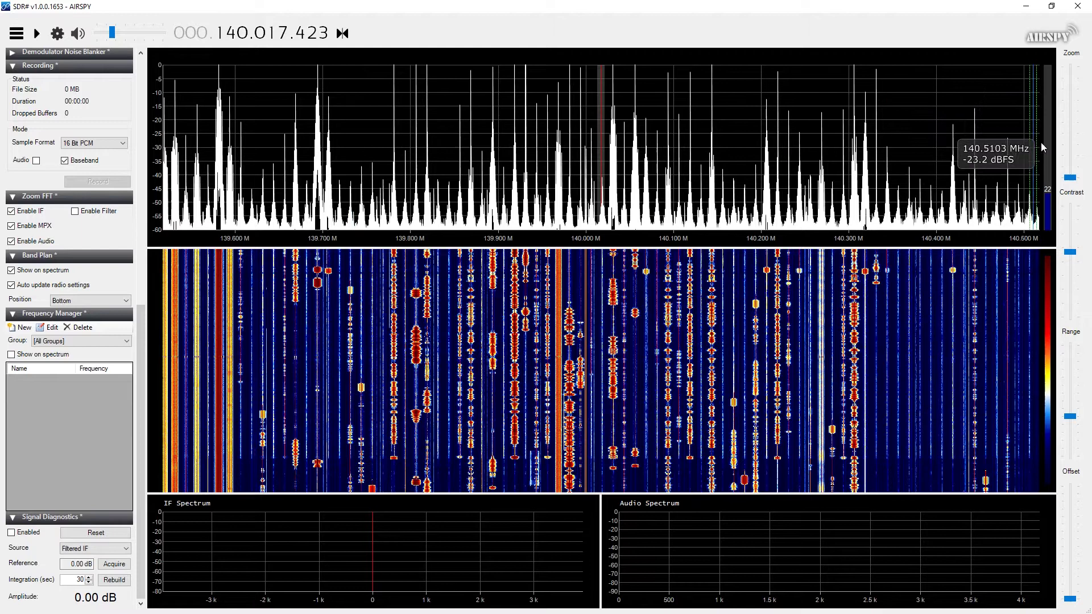
Step: Zoom the main spectrum to about 139.93–140.11 MHz and try the dB range slider
{"action": "scroll", "coordinate": [1077, 179], "scroll_direction": "up", "scroll_amount": 3}
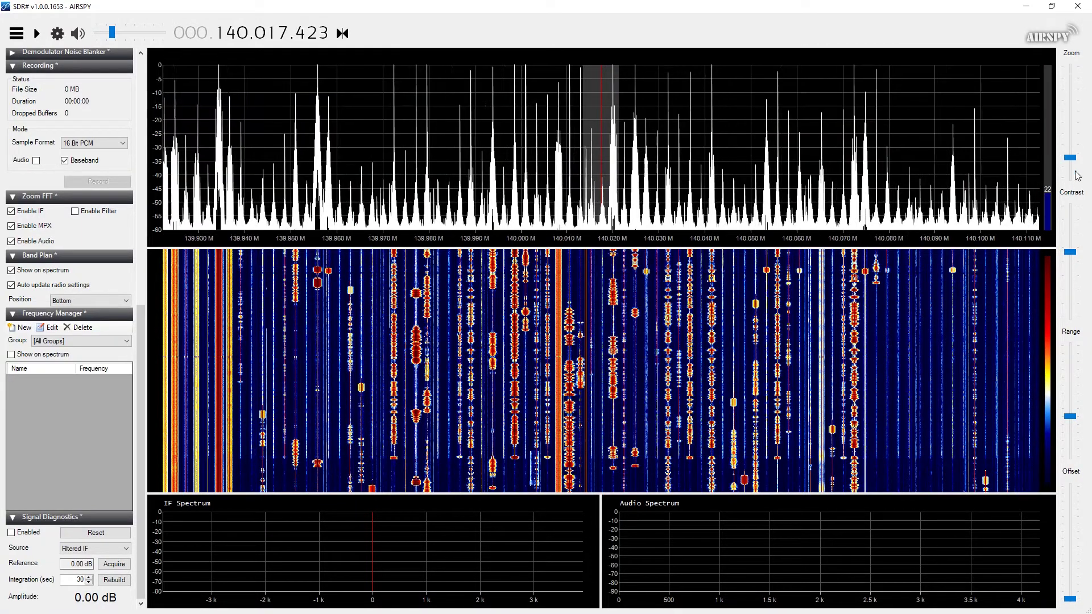
{"action": "mouse_move", "coordinate": [1071, 257]}
{"action": "left_mouse_down"}
{"action": "mouse_move", "coordinate": [1070, 296]}
{"action": "mouse_move", "coordinate": [1080, 276]}
{"action": "left_mouse_up"}
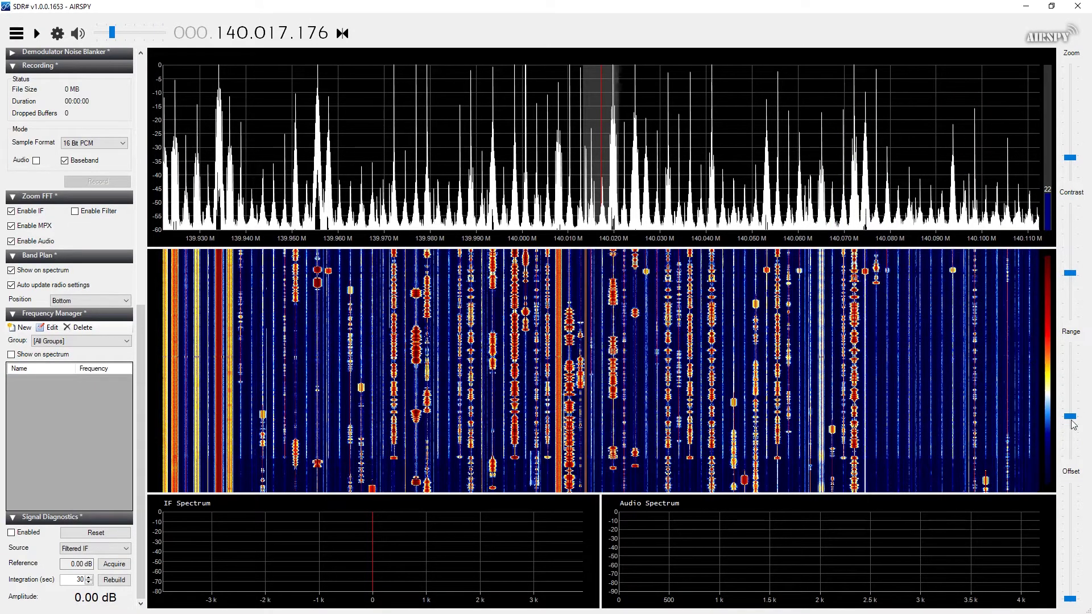
{"action": "left_click", "coordinate": [1083, 394]}
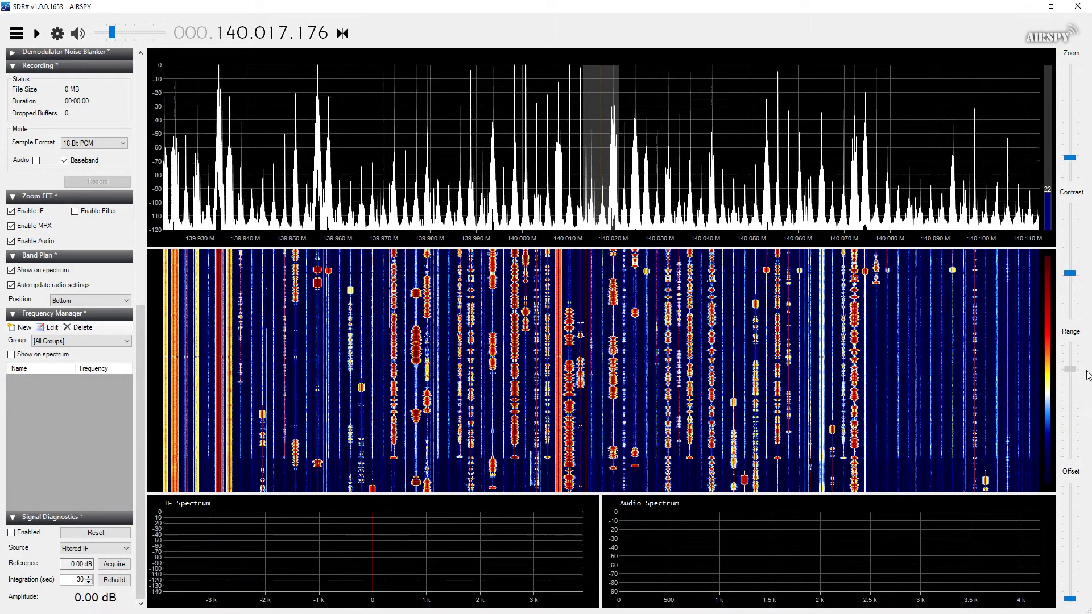
{"action": "scroll", "coordinate": [1088, 396], "scroll_direction": "down", "scroll_amount": 2}
{"action": "scroll", "coordinate": [1088, 397], "scroll_direction": "down", "scroll_amount": 4}
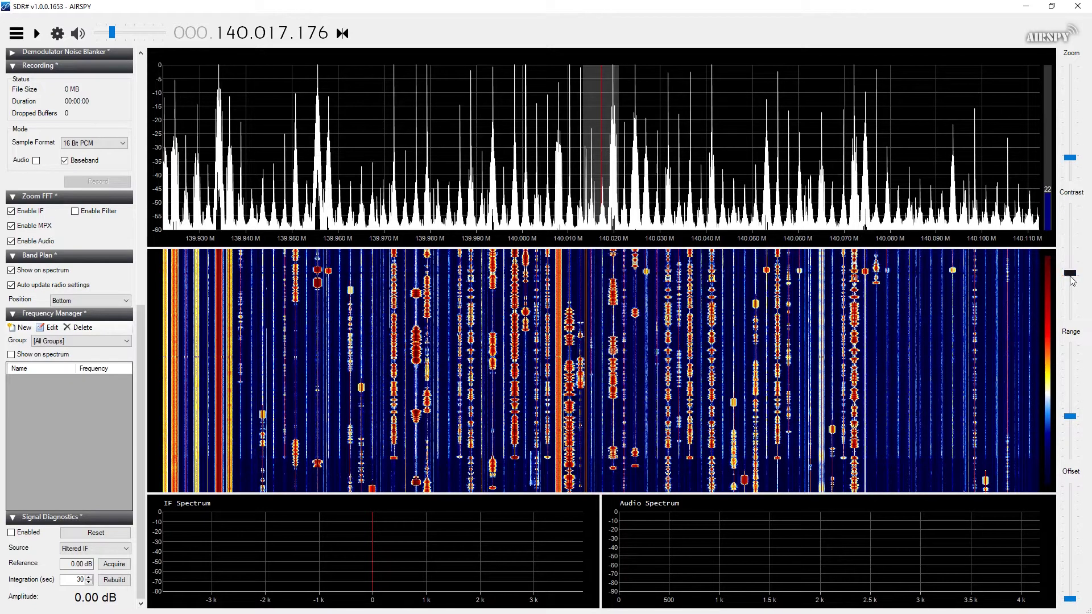
{"action": "scroll", "coordinate": [1077, 291], "scroll_direction": "down", "scroll_amount": 2}
{"action": "scroll", "coordinate": [1077, 290], "scroll_direction": "up", "scroll_amount": 2}
{"action": "scroll", "coordinate": [1075, 566], "scroll_direction": "up", "scroll_amount": 8}
{"action": "scroll", "coordinate": [1075, 563], "scroll_direction": "down", "scroll_amount": 8}
Step: Close SDR# and switch Internet Explorer to the List of SDRSharp Plugins page
{"action": "left_click", "coordinate": [1077, 6]}
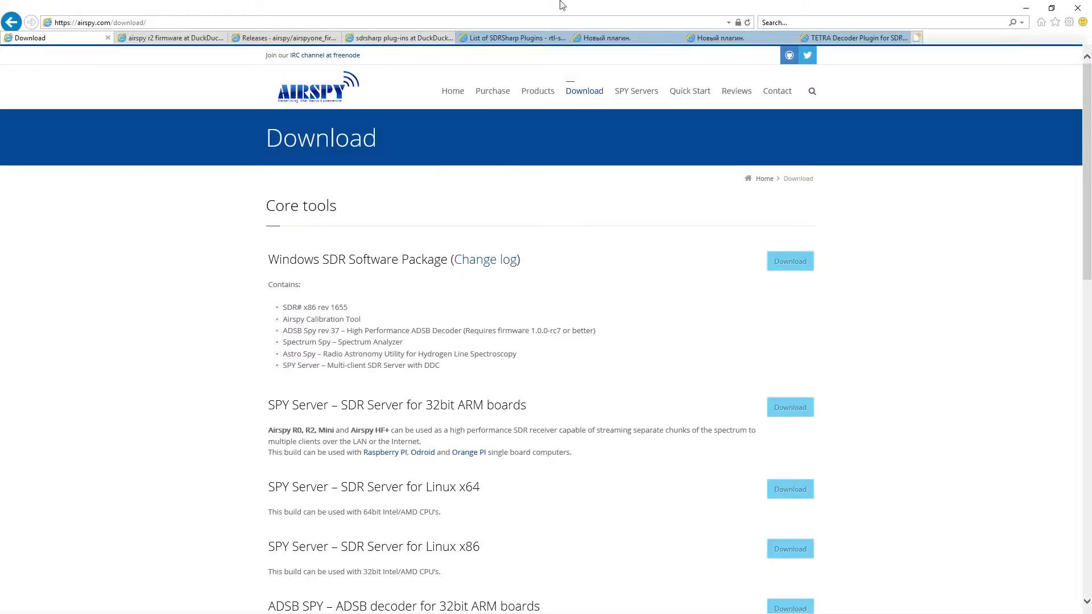
{"action": "left_click", "coordinate": [512, 38]}
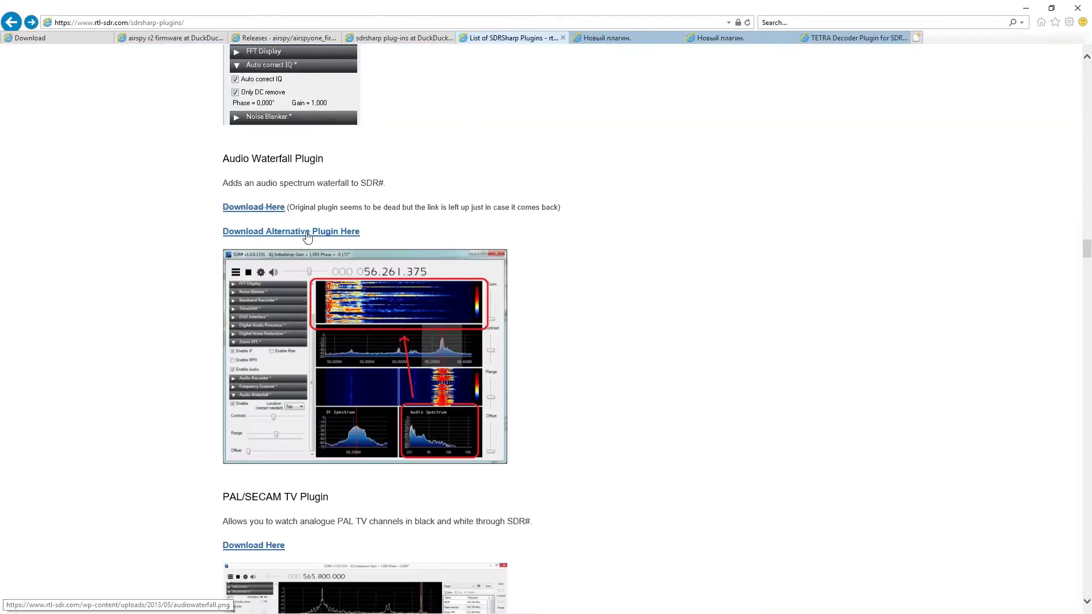
{"action": "scroll", "coordinate": [327, 210], "scroll_direction": "down", "scroll_amount": 6}
{"action": "middle_click", "coordinate": [327, 209]}
{"action": "scroll", "coordinate": [327, 209], "scroll_direction": "down", "scroll_amount": 5}
{"action": "scroll", "coordinate": [319, 203], "scroll_direction": "up", "scroll_amount": 7}
{"action": "middle_click", "coordinate": [352, 196]}
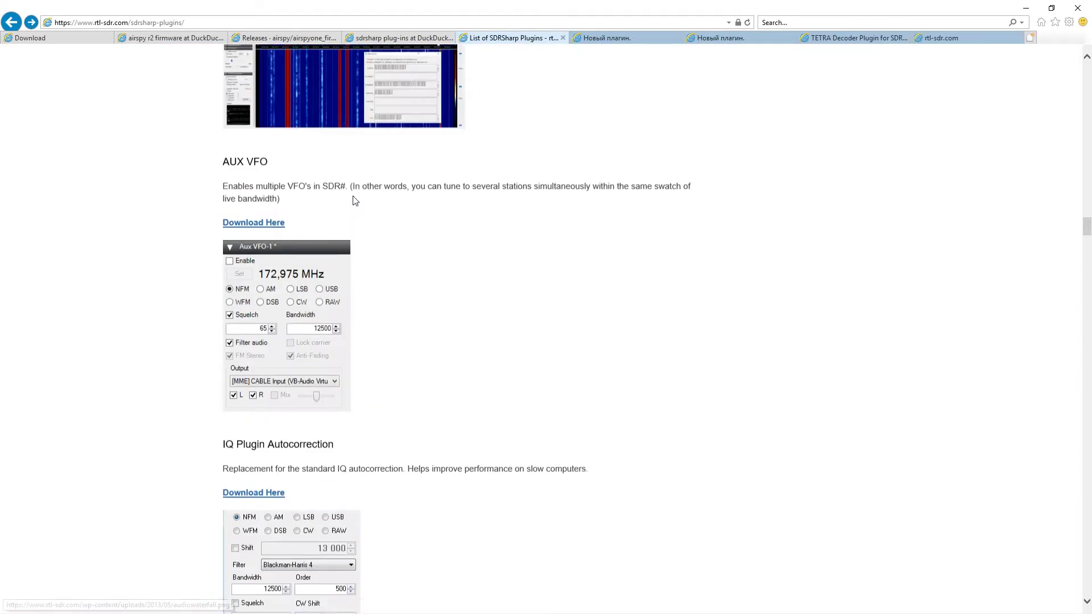
{"action": "scroll", "coordinate": [198, 30], "scroll_direction": "up", "scroll_amount": 15}
{"action": "middle_click", "coordinate": [235, 132]}
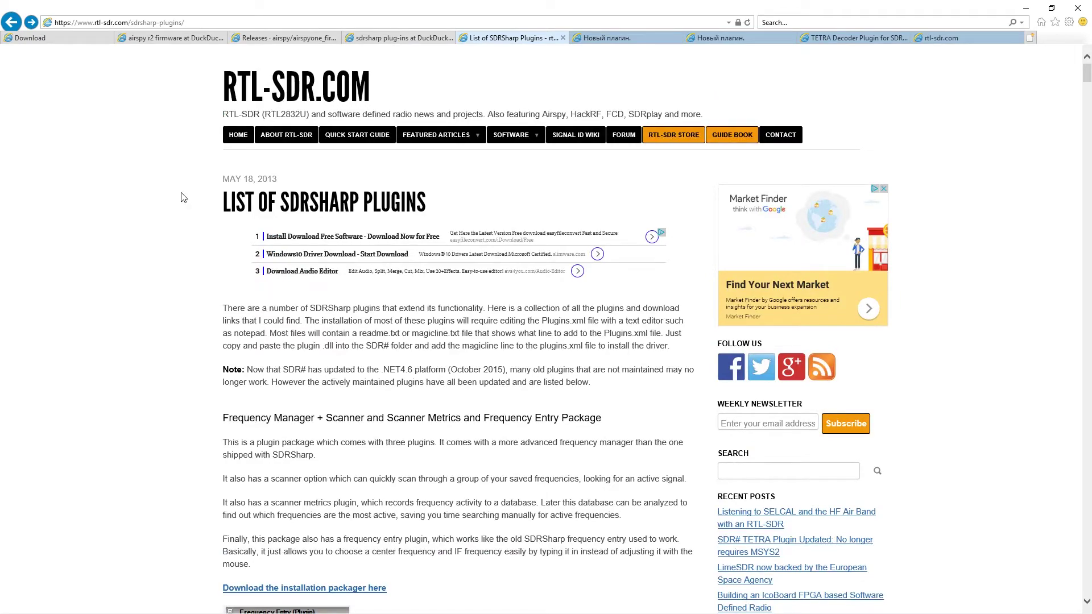
Step: Scroll through the plugin entries down to TETRA Decoder and AUX VFO
{"action": "scroll", "coordinate": [359, 352], "scroll_direction": "down", "scroll_amount": 20}
{"action": "scroll", "coordinate": [360, 353], "scroll_direction": "up", "scroll_amount": 5}
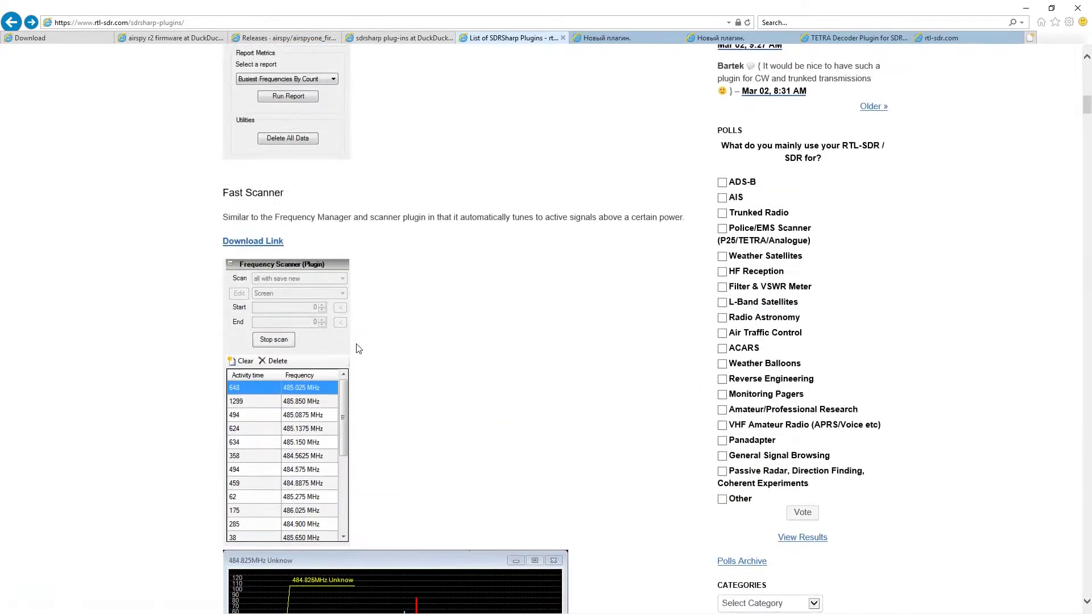
{"action": "scroll", "coordinate": [364, 347], "scroll_direction": "up", "scroll_amount": 1}
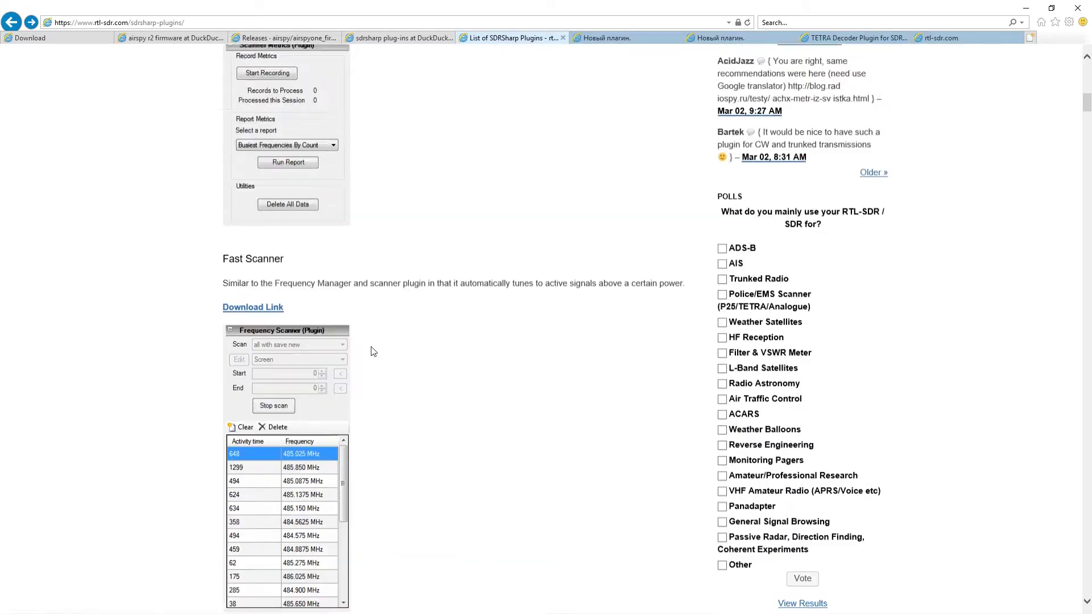
{"action": "scroll", "coordinate": [369, 352], "scroll_direction": "down", "scroll_amount": 4}
{"action": "scroll", "coordinate": [391, 188], "scroll_direction": "up", "scroll_amount": 3}
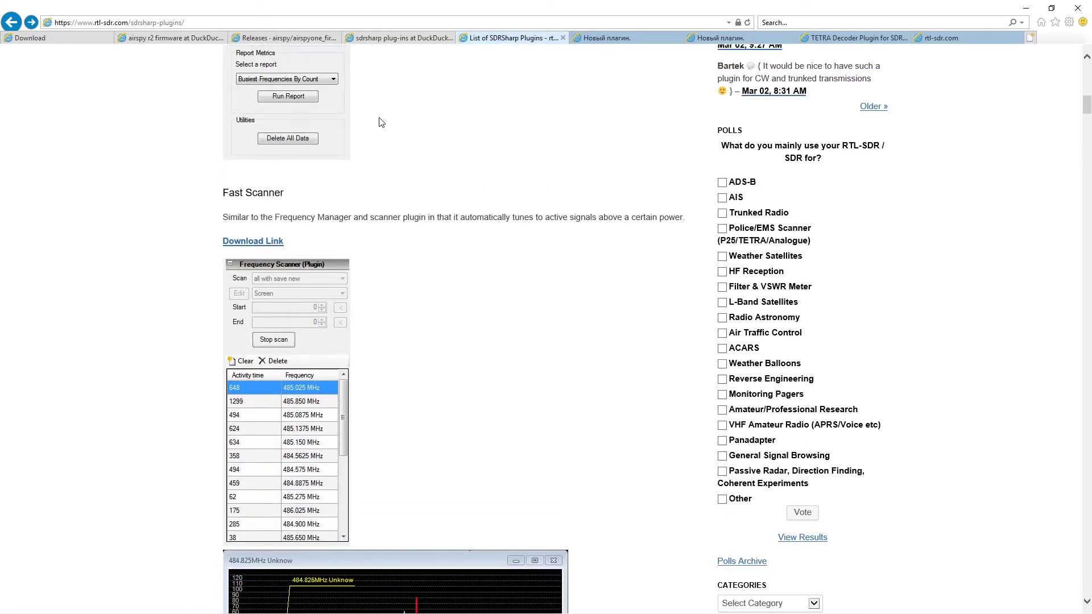
{"action": "scroll", "coordinate": [398, 134], "scroll_direction": "down", "scroll_amount": 9}
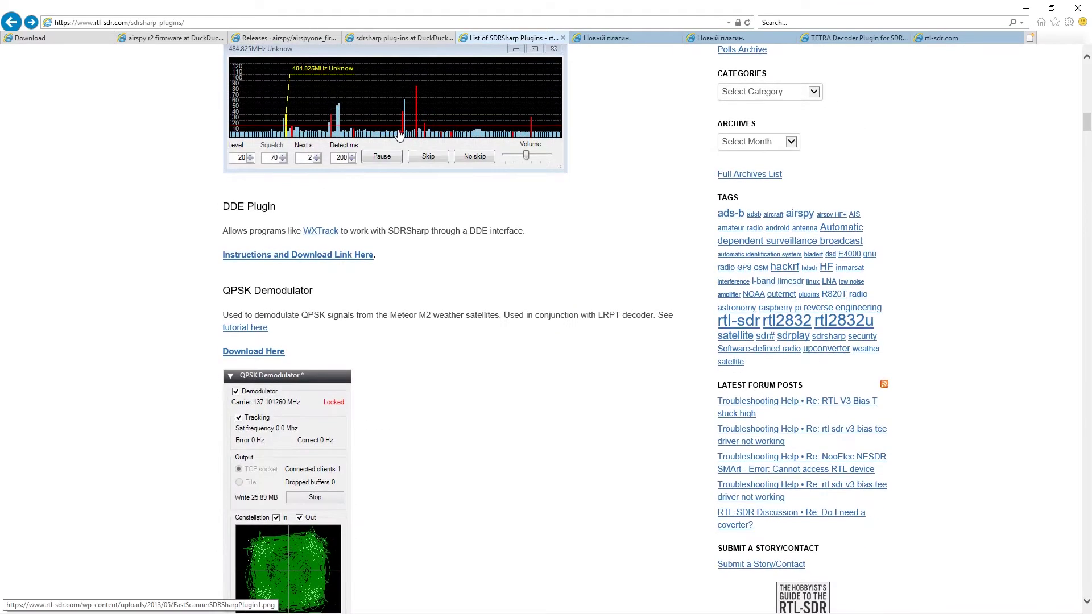
{"action": "scroll", "coordinate": [401, 136], "scroll_direction": "up", "scroll_amount": 2}
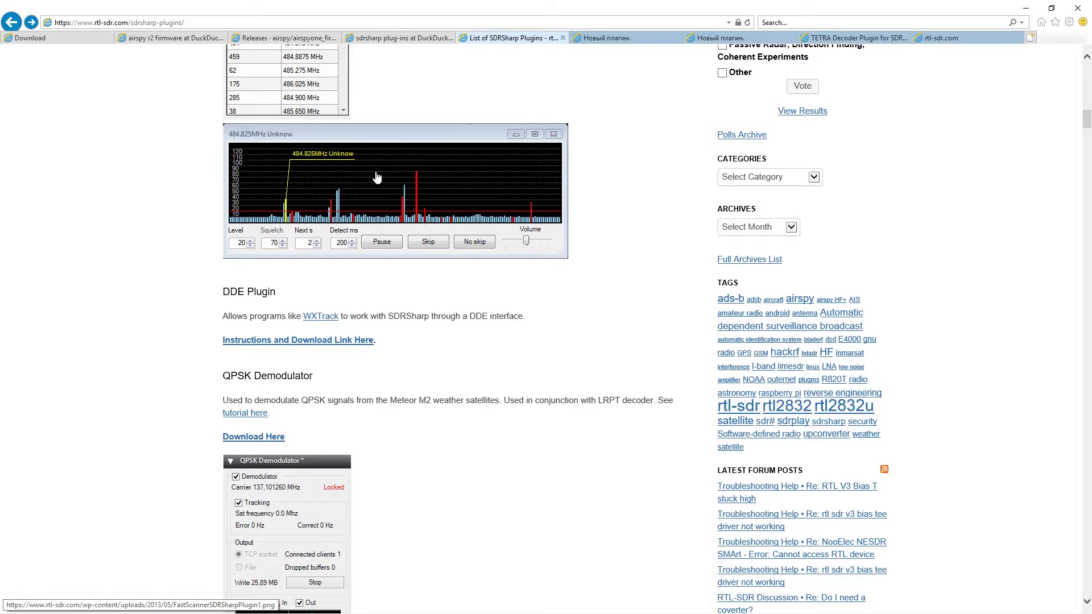
{"action": "scroll", "coordinate": [377, 177], "scroll_direction": "down", "scroll_amount": 9}
{"action": "scroll", "coordinate": [366, 188], "scroll_direction": "up", "scroll_amount": 7}
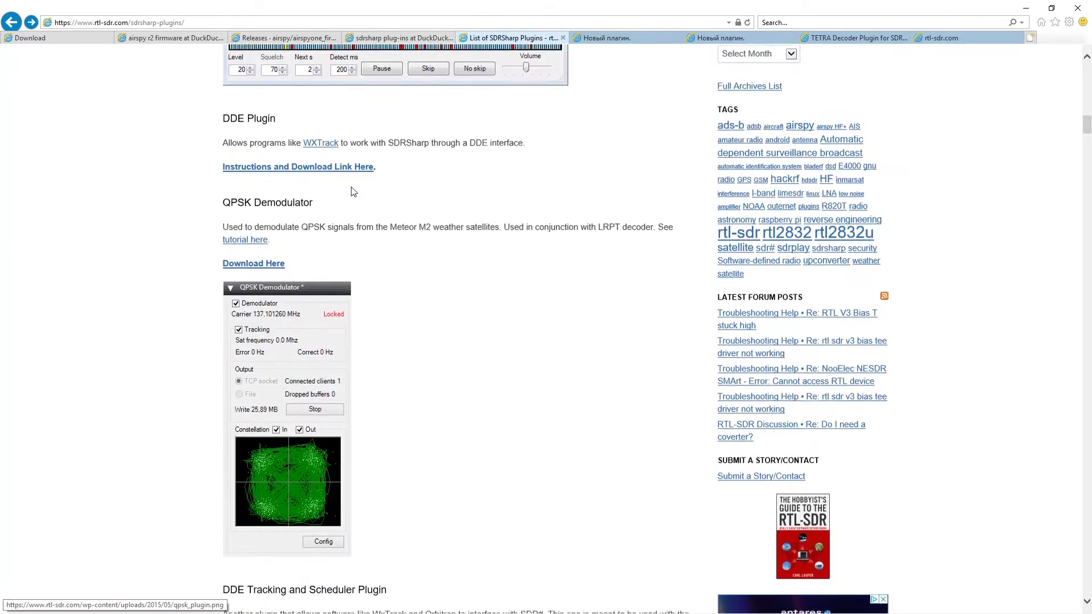
{"action": "scroll", "coordinate": [355, 196], "scroll_direction": "down", "scroll_amount": 9}
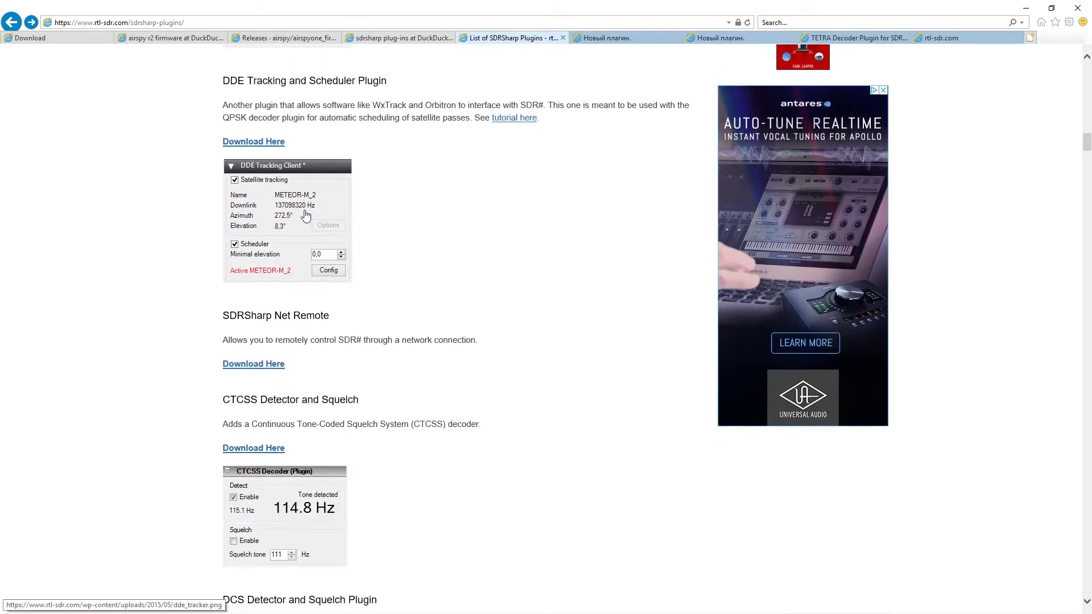
{"action": "scroll", "coordinate": [306, 214], "scroll_direction": "up", "scroll_amount": 2}
{"action": "scroll", "coordinate": [360, 164], "scroll_direction": "down", "scroll_amount": 3}
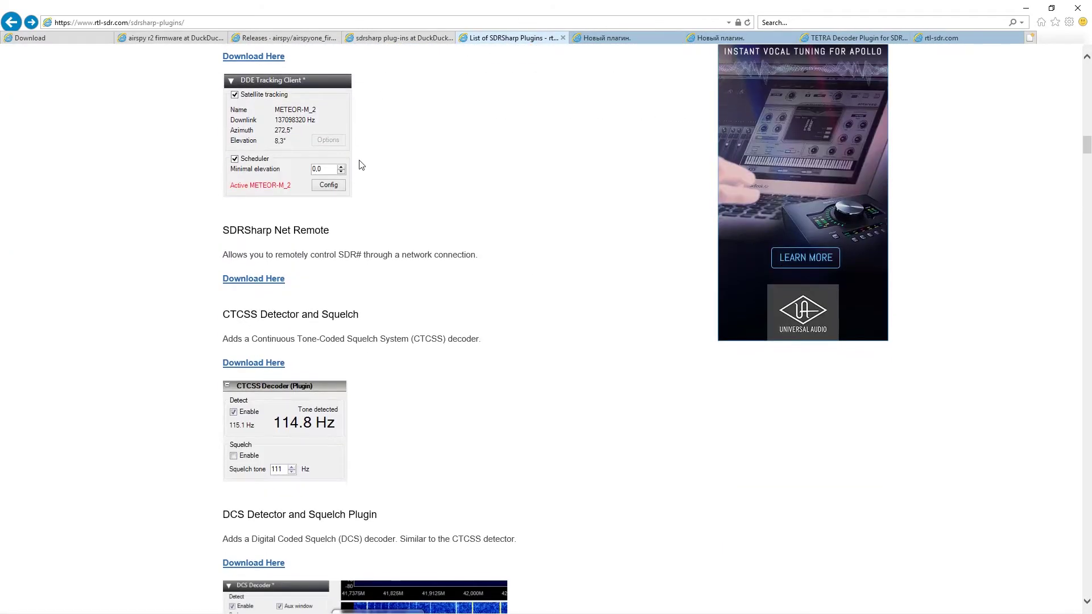
{"action": "scroll", "coordinate": [569, 162], "scroll_direction": "down", "scroll_amount": 2}
{"action": "scroll", "coordinate": [489, 161], "scroll_direction": "up", "scroll_amount": 2}
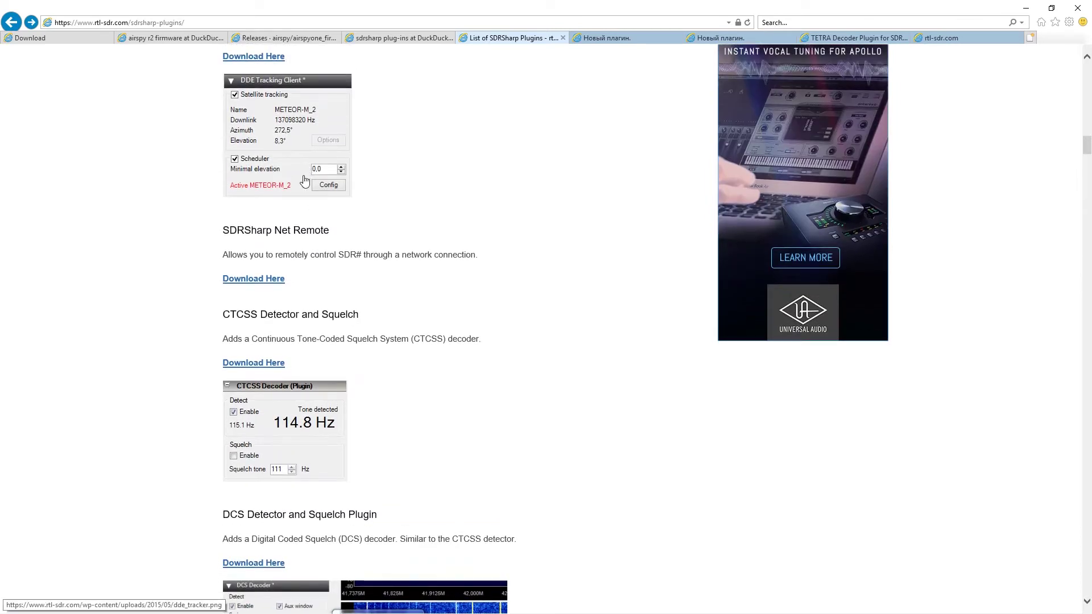
{"action": "scroll", "coordinate": [414, 349], "scroll_direction": "down", "scroll_amount": 4}
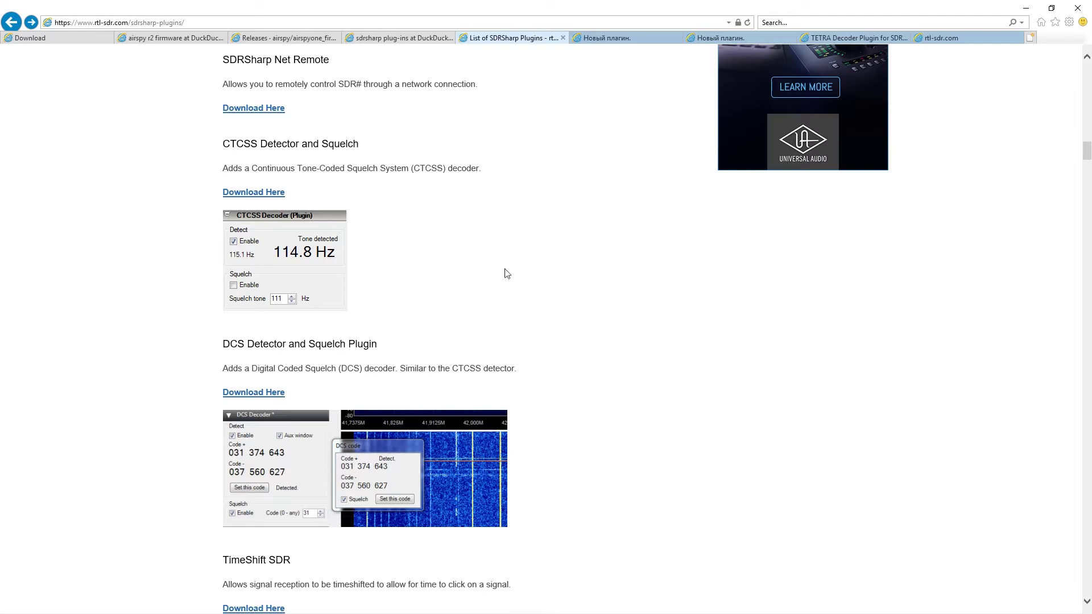
{"action": "scroll", "coordinate": [314, 355], "scroll_direction": "down", "scroll_amount": 7}
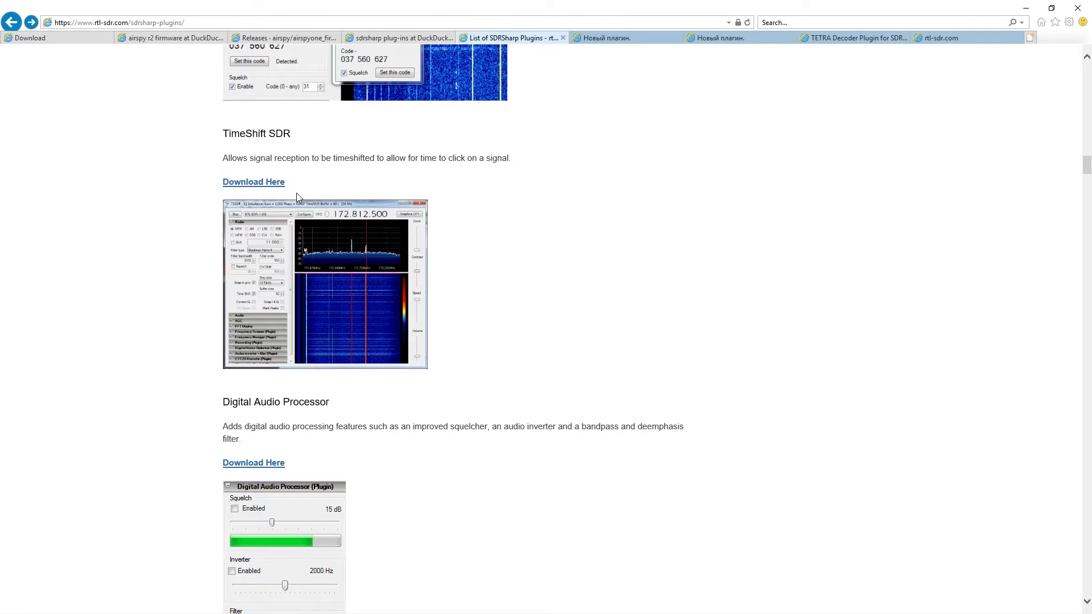
{"action": "scroll", "coordinate": [296, 192], "scroll_direction": "down", "scroll_amount": 5}
{"action": "scroll", "coordinate": [316, 185], "scroll_direction": "down", "scroll_amount": 15}
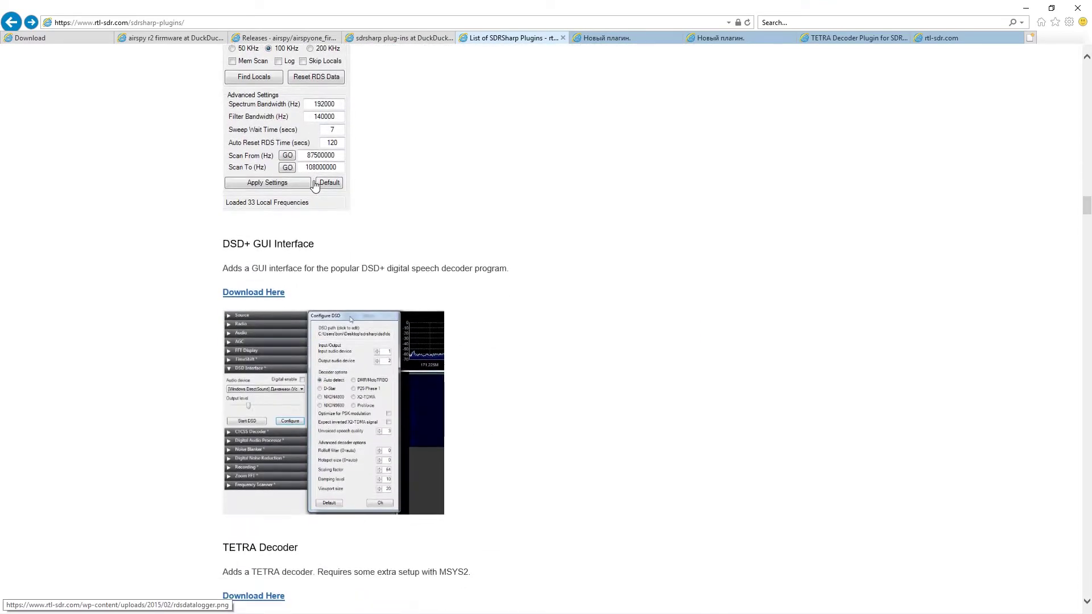
{"action": "scroll", "coordinate": [366, 186], "scroll_direction": "up", "scroll_amount": 4}
Step: Scroll the plugin list to the DSD+ GUI Interface entry just above TETRA Decoder
{"action": "scroll", "coordinate": [367, 185], "scroll_direction": "down", "scroll_amount": 12}
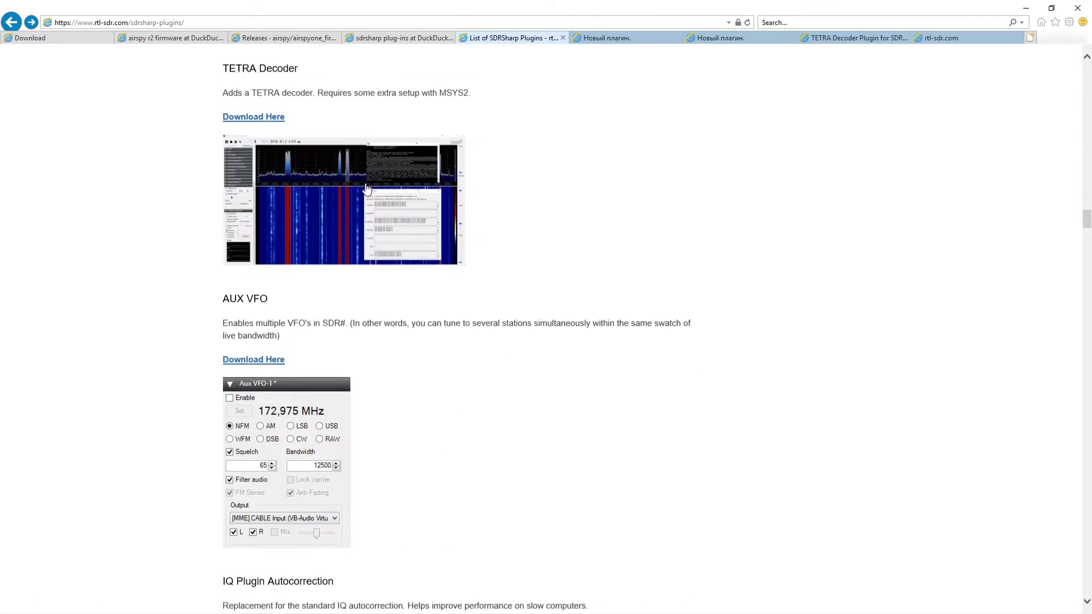
{"action": "scroll", "coordinate": [367, 187], "scroll_direction": "up", "scroll_amount": 4}
{"action": "scroll", "coordinate": [368, 183], "scroll_direction": "up", "scroll_amount": 3}
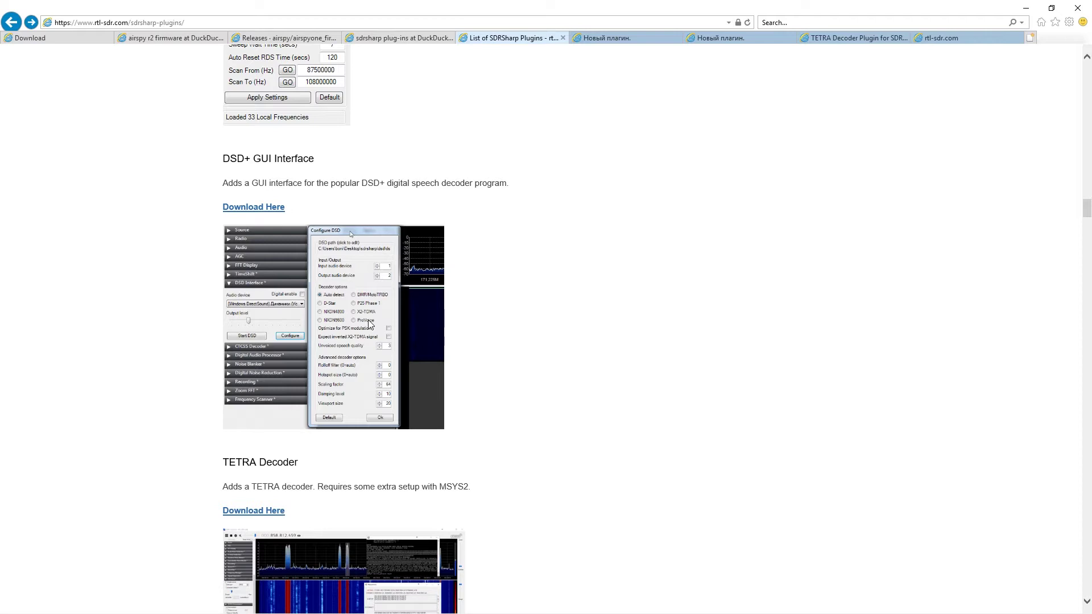
{"action": "scroll", "coordinate": [368, 323], "scroll_direction": "down", "scroll_amount": 3}
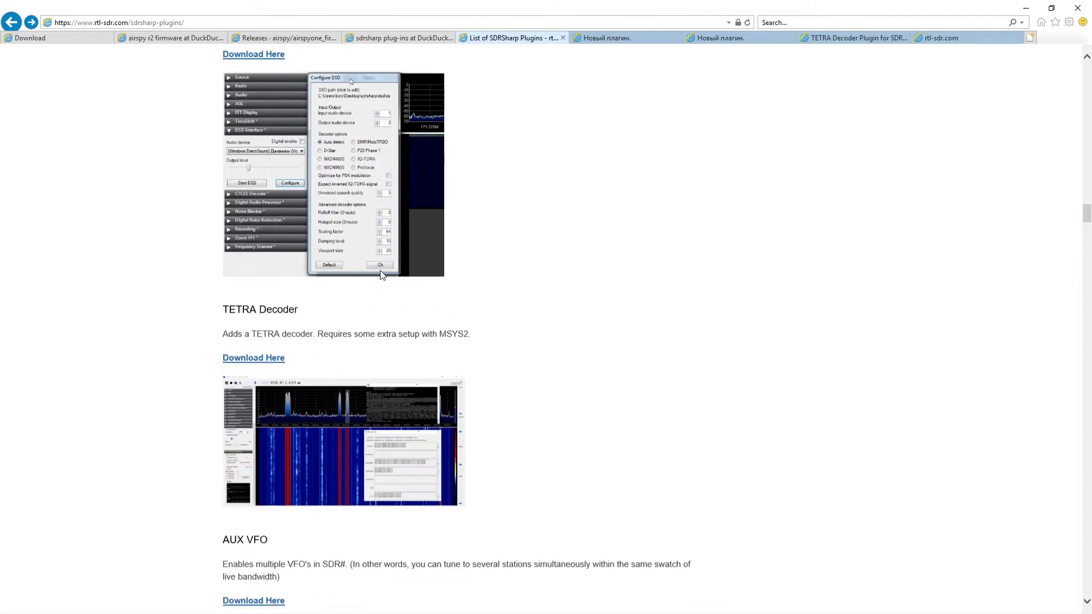
{"action": "scroll", "coordinate": [269, 331], "scroll_direction": "down", "scroll_amount": 3}
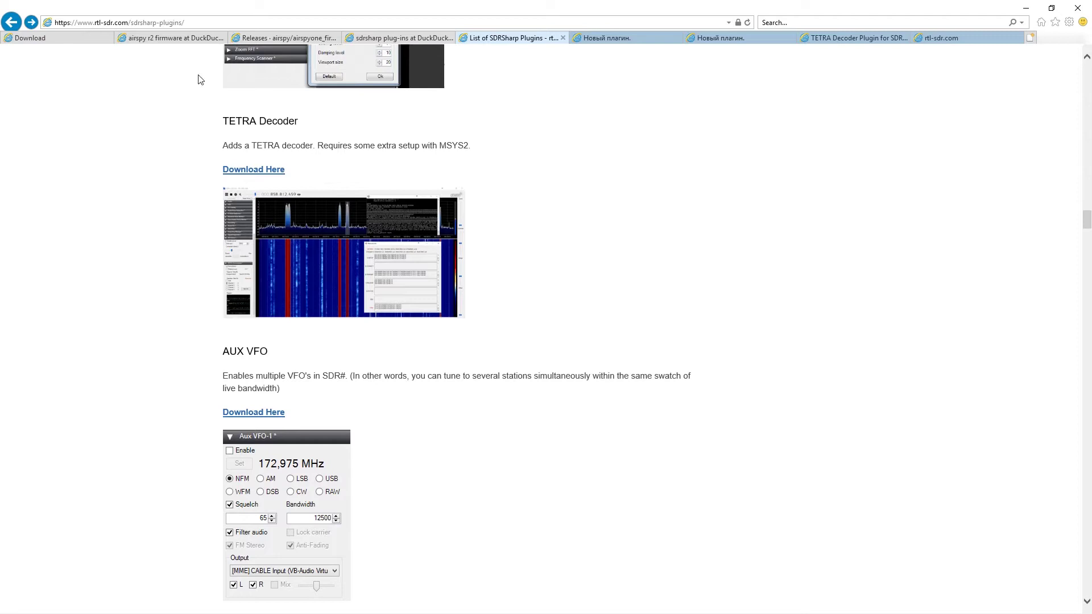
{"action": "scroll", "coordinate": [201, 79], "scroll_direction": "up", "scroll_amount": 6}
{"action": "scroll", "coordinate": [190, 397], "scroll_direction": "down", "scroll_amount": 3}
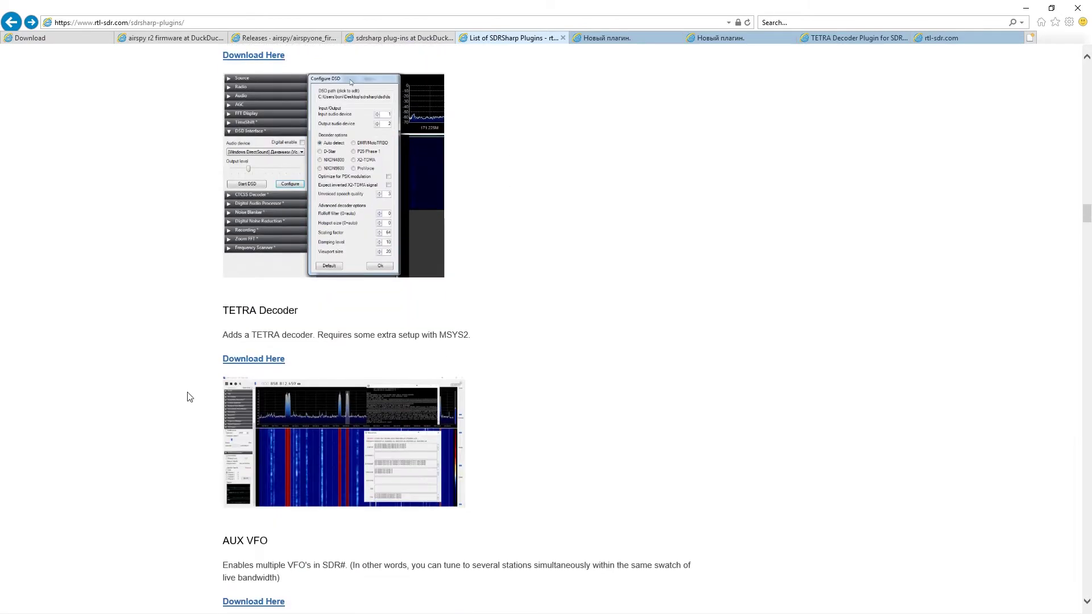
{"action": "scroll", "coordinate": [189, 396], "scroll_direction": "up", "scroll_amount": 1}
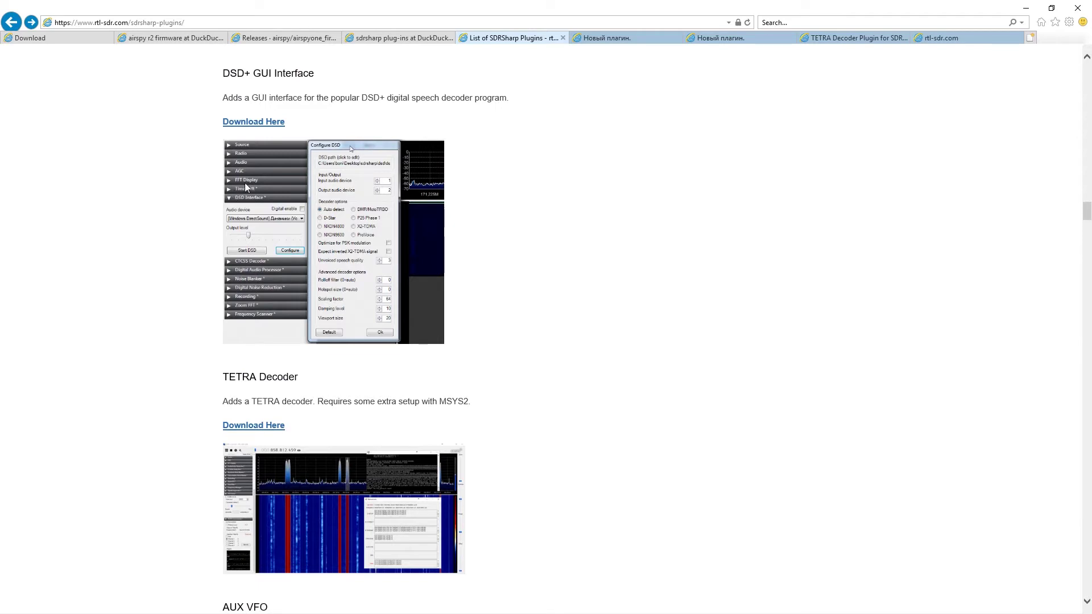
Step: Minimize Internet Explorer and launch SpectrumSpy from its desktop shortcut
{"action": "left_click", "coordinate": [1027, 11]}
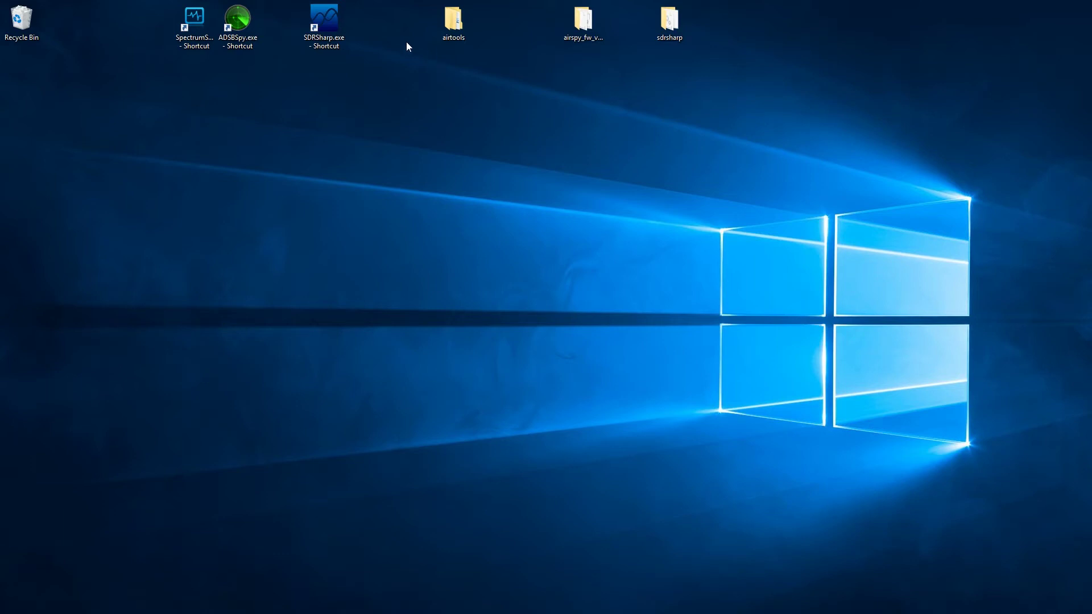
{"action": "double_click", "coordinate": [202, 22]}
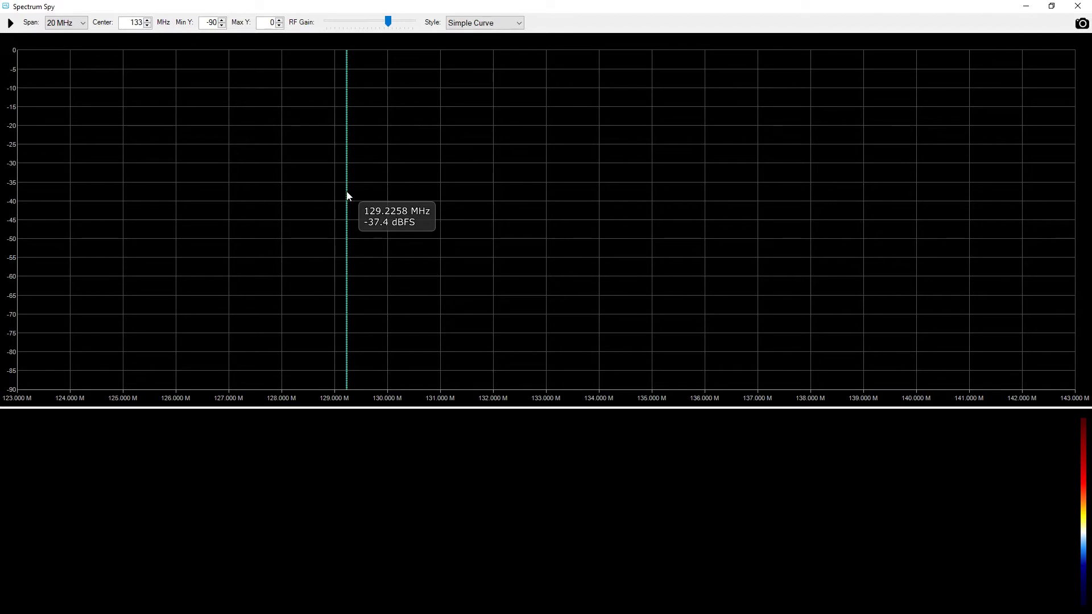
Step: Start the live spectrum sweep and step the centre frequency down from 133 to 123 MHz
{"action": "left_click", "coordinate": [10, 23]}
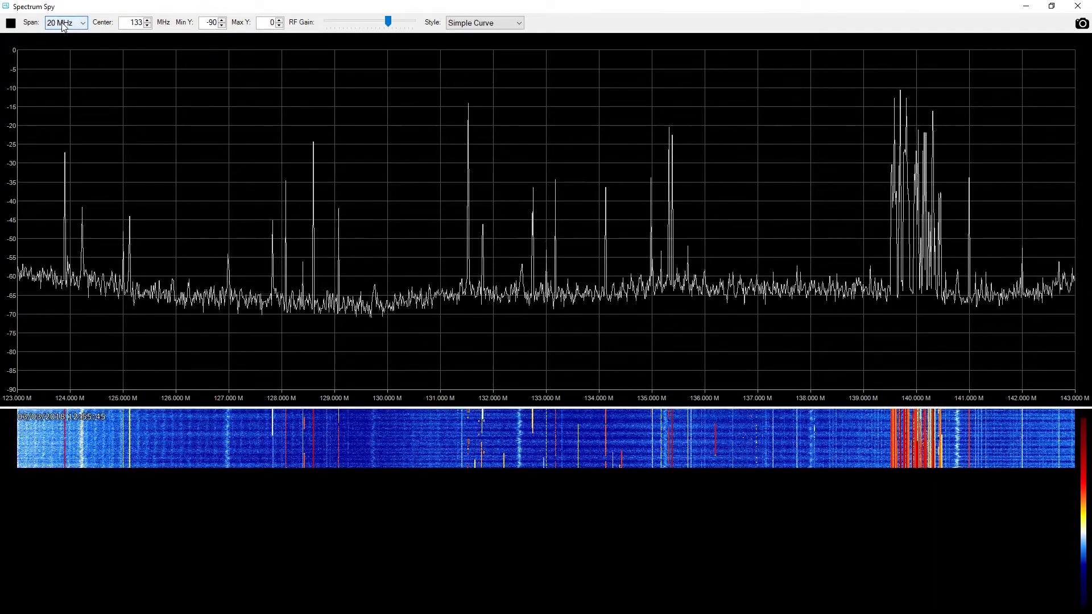
{"action": "left_click", "coordinate": [147, 25]}
{"action": "left_click", "coordinate": [148, 26]}
{"action": "left_click", "coordinate": [148, 26]}
{"action": "left_click", "coordinate": [148, 26]}
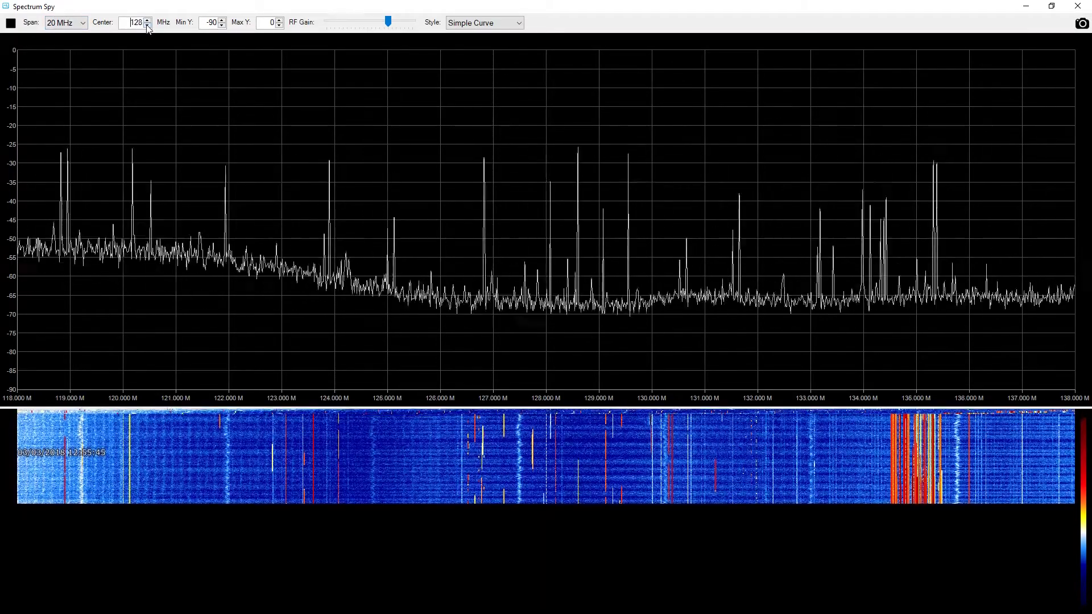
{"action": "left_click", "coordinate": [148, 26]}
{"action": "left_click", "coordinate": [147, 26]}
{"action": "left_click", "coordinate": [147, 25]}
{"action": "left_click", "coordinate": [148, 26]}
{"action": "left_click", "coordinate": [147, 26]}
{"action": "left_click", "coordinate": [147, 26]}
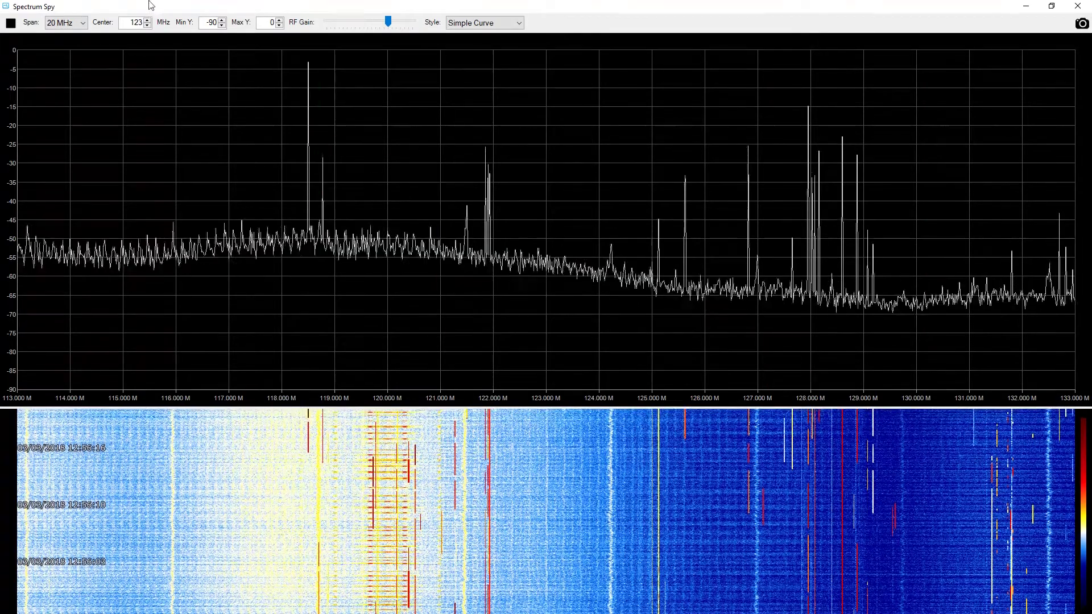
Step: Raise the centre frequency back up toward 140 MHz
{"action": "left_click", "coordinate": [147, 19]}
{"action": "left_click", "coordinate": [147, 20]}
{"action": "left_click", "coordinate": [147, 19]}
{"action": "left_click_drag", "start_coordinate": [147, 20], "coordinate": [147, 21]}
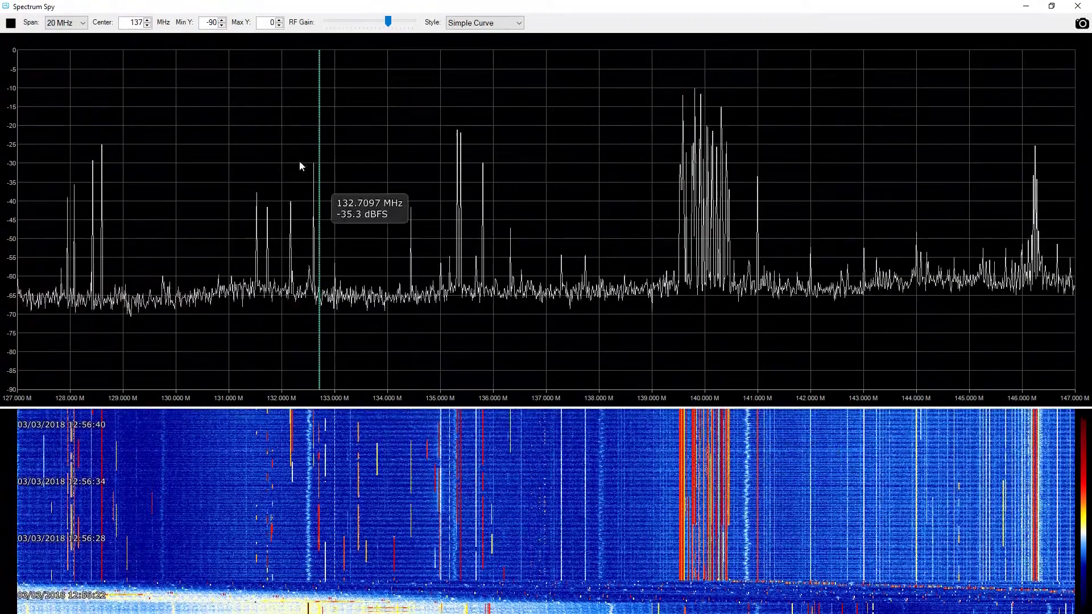
{"action": "left_click", "coordinate": [148, 20]}
{"action": "left_click", "coordinate": [148, 20]}
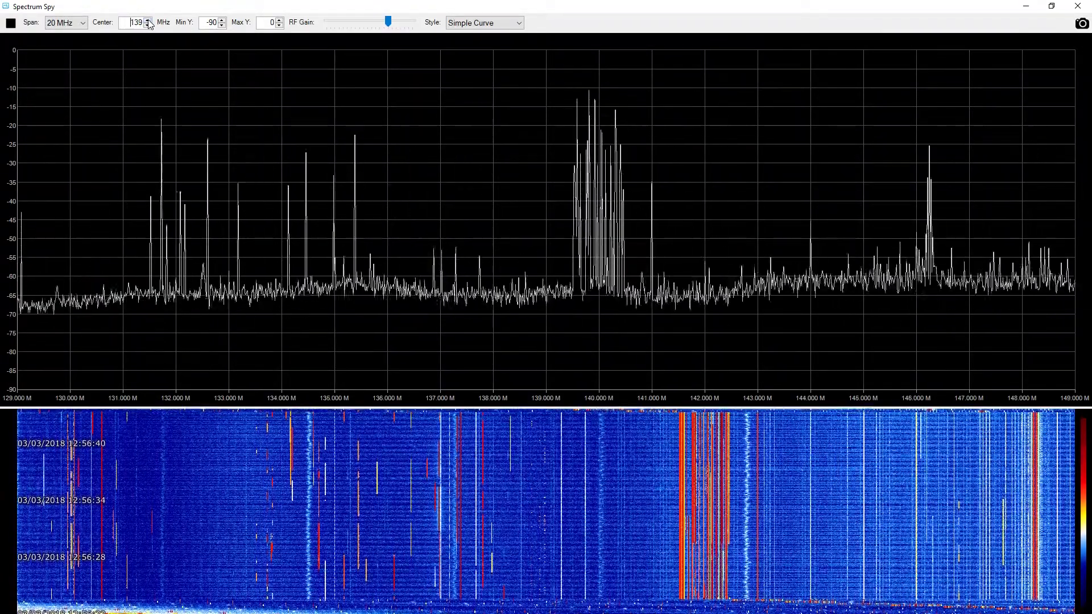
{"action": "left_click", "coordinate": [147, 20]}
Step: Narrow the span to 10 MHz, then step Min Y up to -50 and back to -90
{"action": "left_click", "coordinate": [82, 23]}
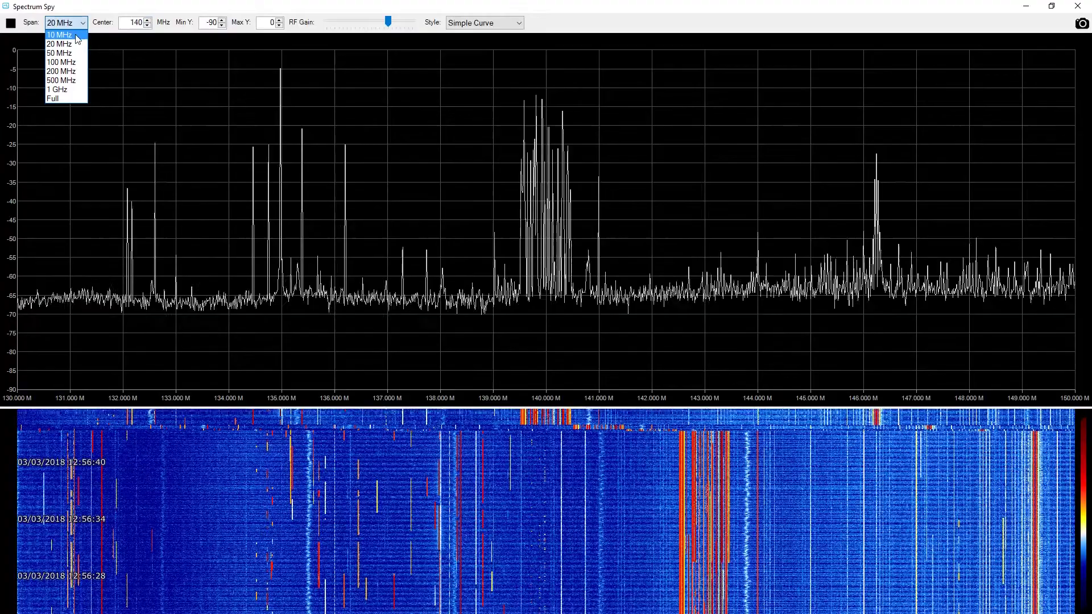
{"action": "left_click", "coordinate": [59, 40]}
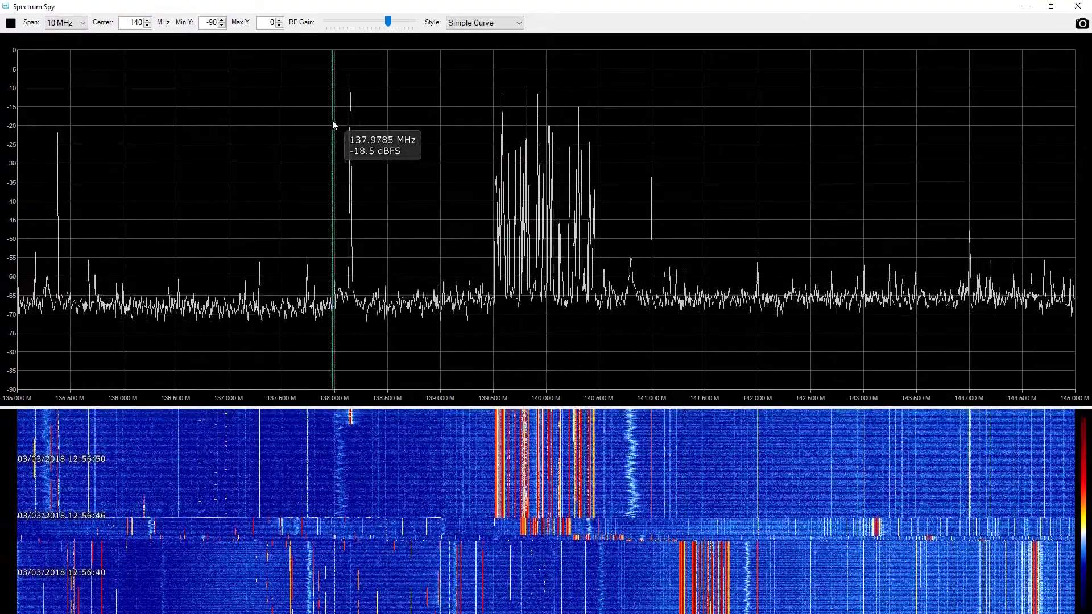
{"action": "left_click", "coordinate": [222, 27]}
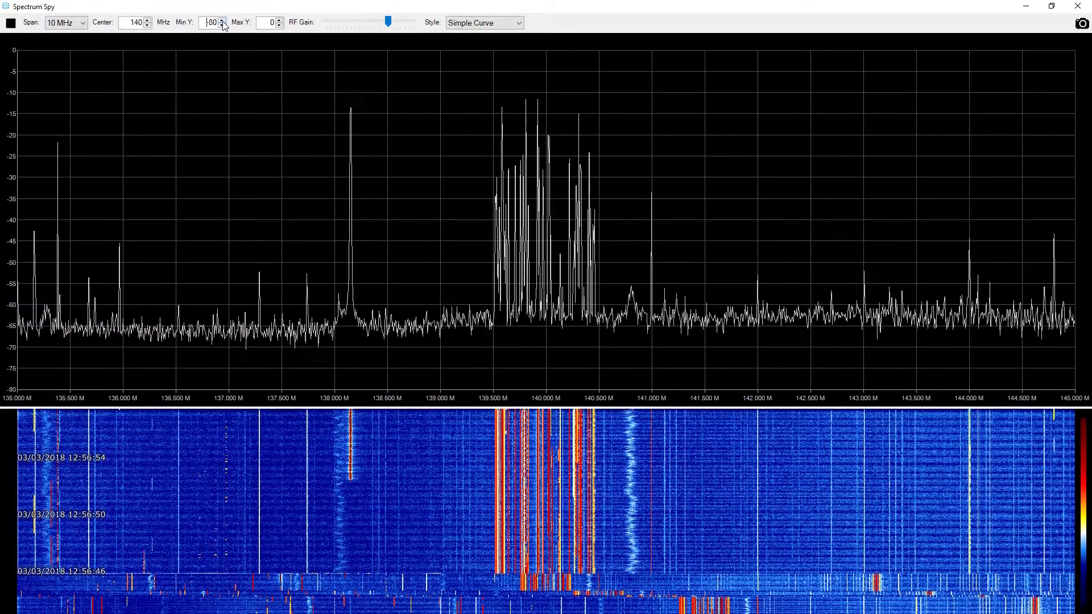
{"action": "left_click", "coordinate": [222, 26]}
{"action": "left_click", "coordinate": [223, 26]}
{"action": "left_click", "coordinate": [223, 26]}
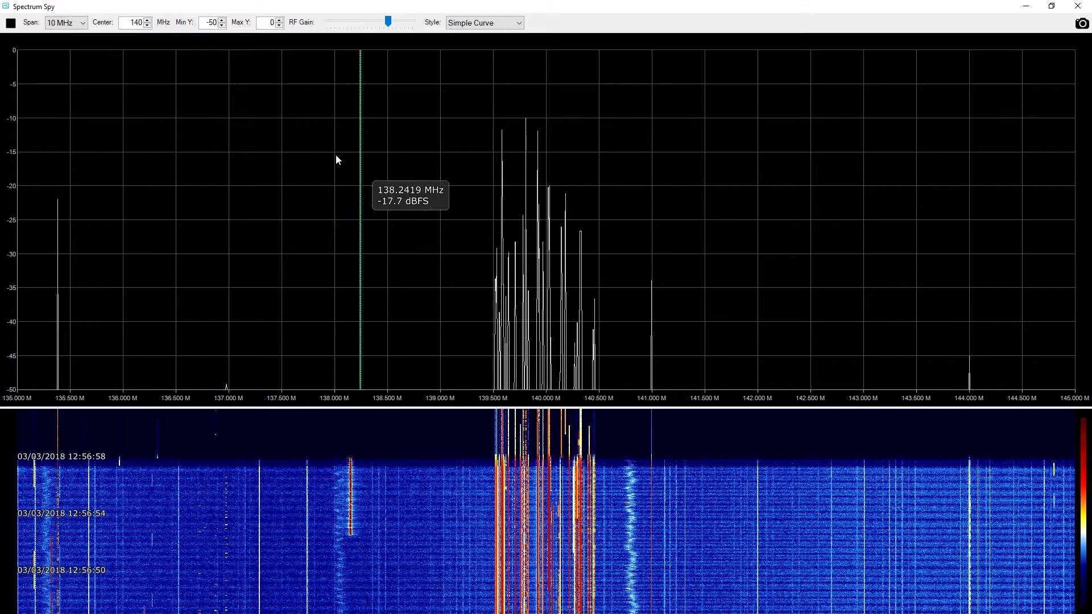
{"action": "left_click", "coordinate": [223, 25]}
{"action": "left_click", "coordinate": [223, 26]}
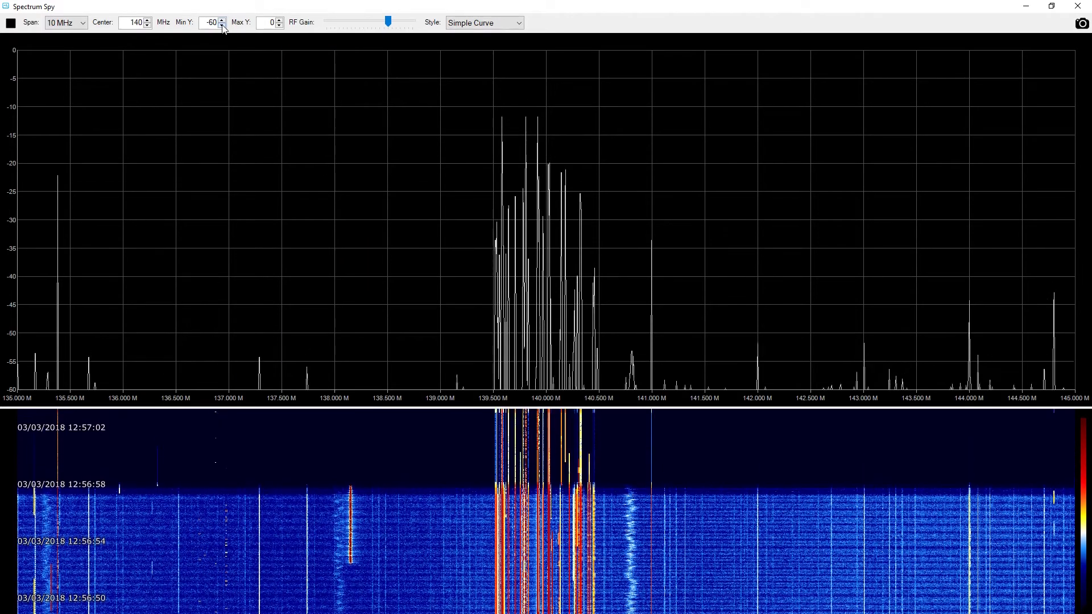
{"action": "left_click", "coordinate": [222, 25]}
{"action": "left_click", "coordinate": [223, 26]}
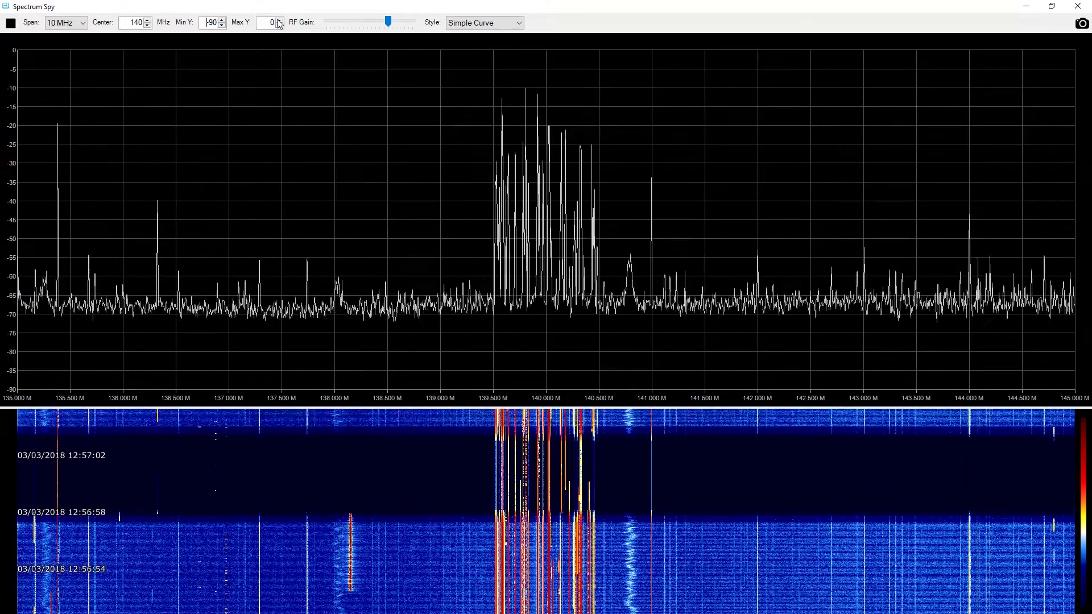
Step: Step Max Y down toward -40, then raise it back toward 0
{"action": "left_click", "coordinate": [279, 26]}
{"action": "left_click", "coordinate": [280, 25]}
{"action": "left_click", "coordinate": [280, 25]}
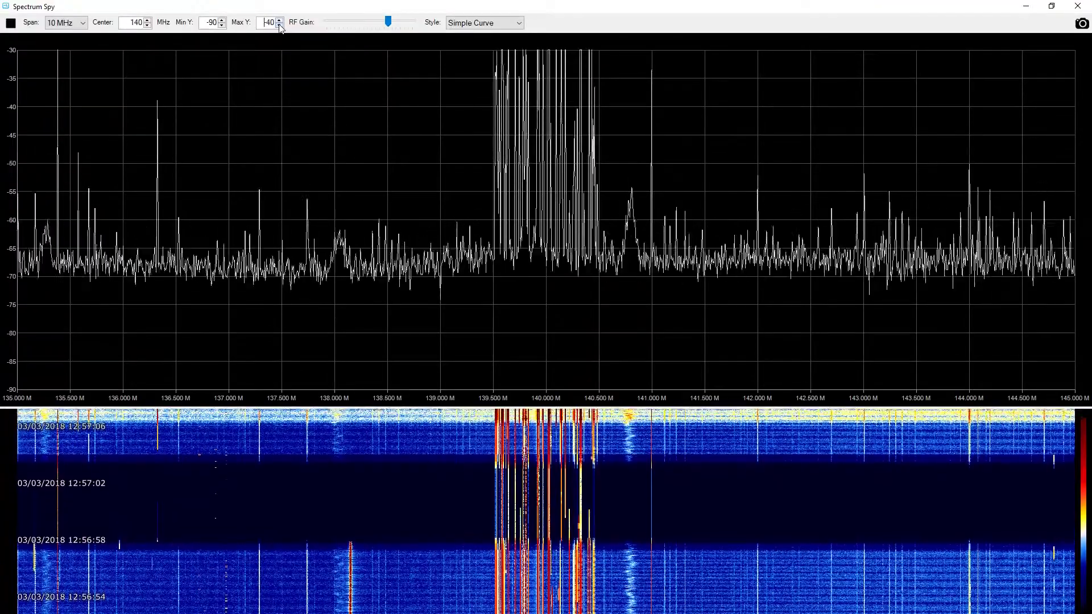
{"action": "left_click", "coordinate": [279, 25]}
{"action": "left_click", "coordinate": [280, 20]}
{"action": "left_click", "coordinate": [280, 20]}
{"action": "left_click", "coordinate": [280, 20]}
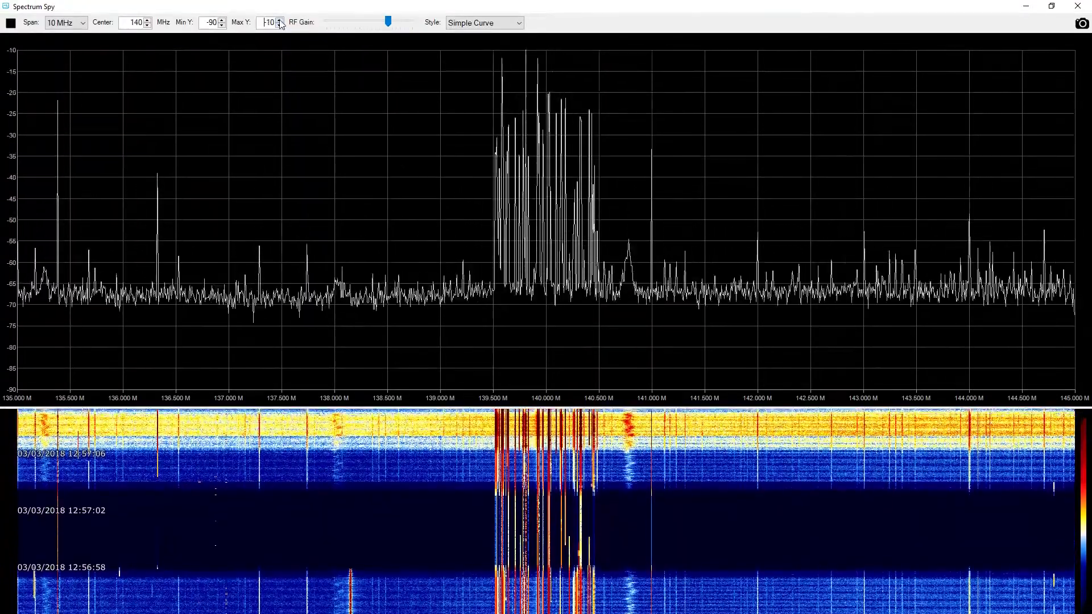
{"action": "left_click", "coordinate": [279, 20]}
Step: Nudge the RF gain up, try Static Gradient and Dynamic Gradient styles, then settle on Simple Curve
{"action": "mouse_move", "coordinate": [391, 26]}
{"action": "left_mouse_down"}
{"action": "mouse_move", "coordinate": [361, 24]}
{"action": "mouse_move", "coordinate": [396, 21]}
{"action": "left_mouse_up"}
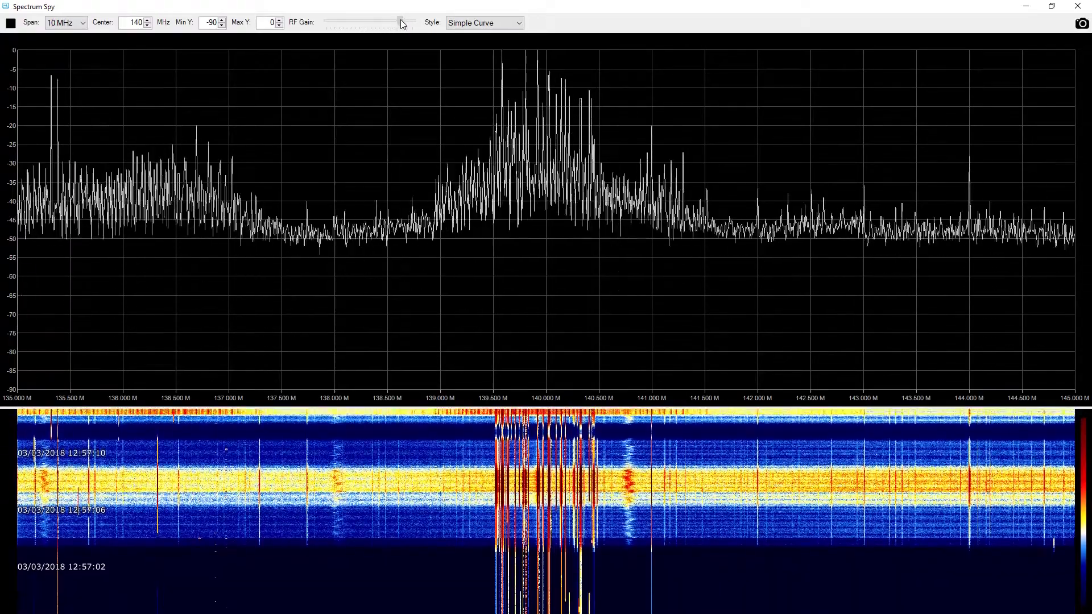
{"action": "left_click", "coordinate": [515, 23]}
{"action": "left_click", "coordinate": [487, 43]}
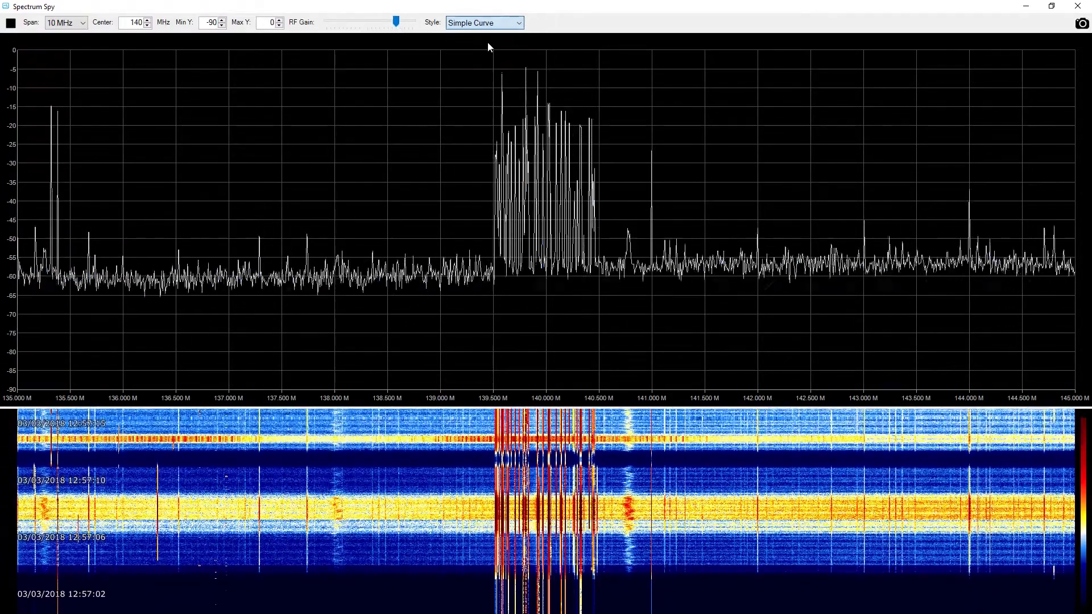
{"action": "left_click", "coordinate": [502, 23]}
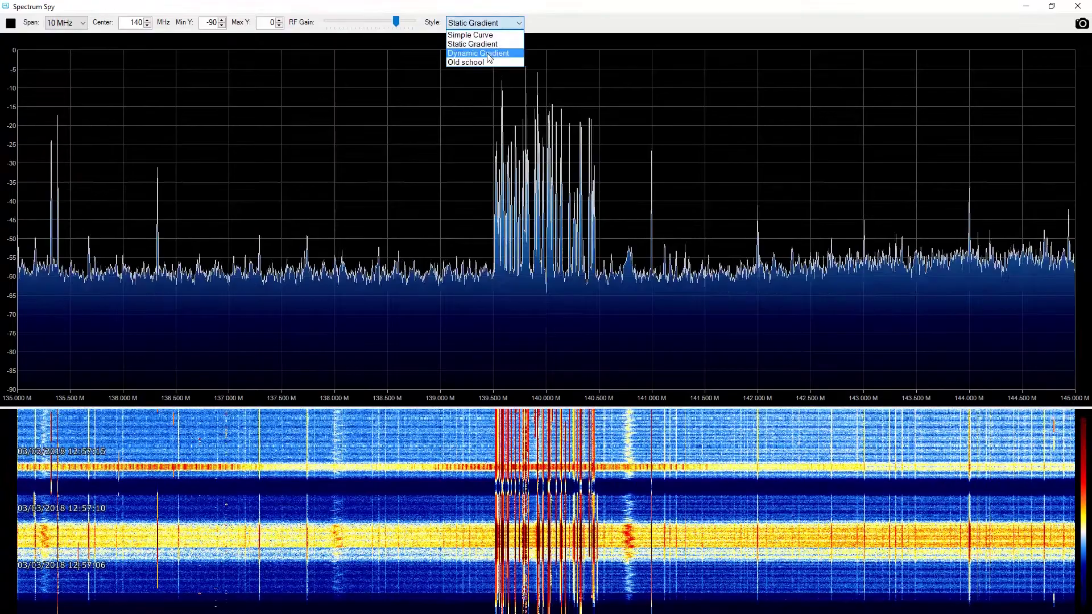
{"action": "left_click", "coordinate": [501, 53]}
{"action": "left_click", "coordinate": [519, 25]}
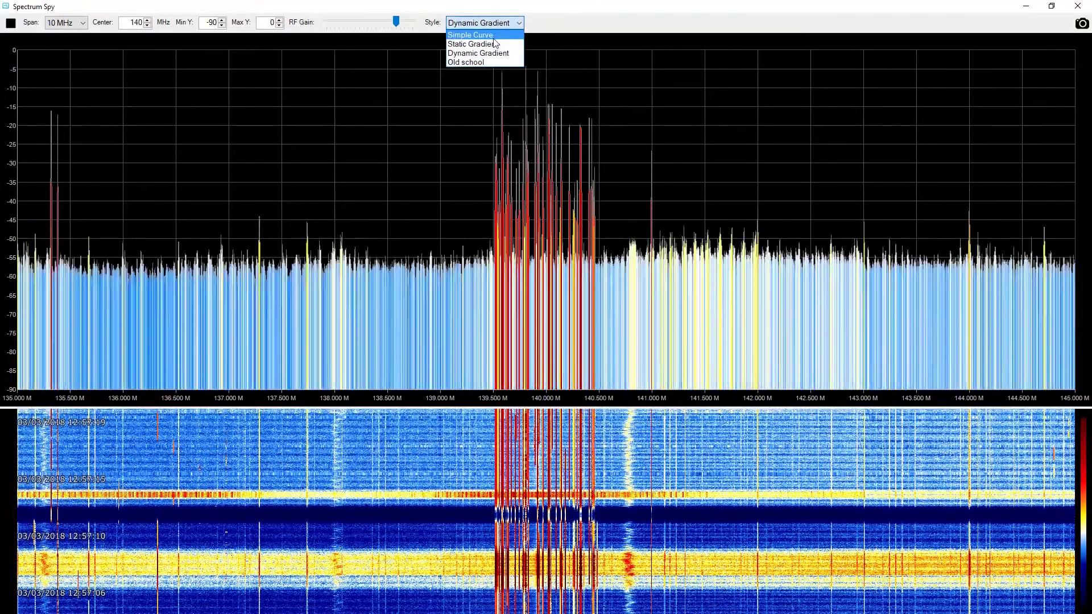
{"action": "left_click", "coordinate": [512, 34]}
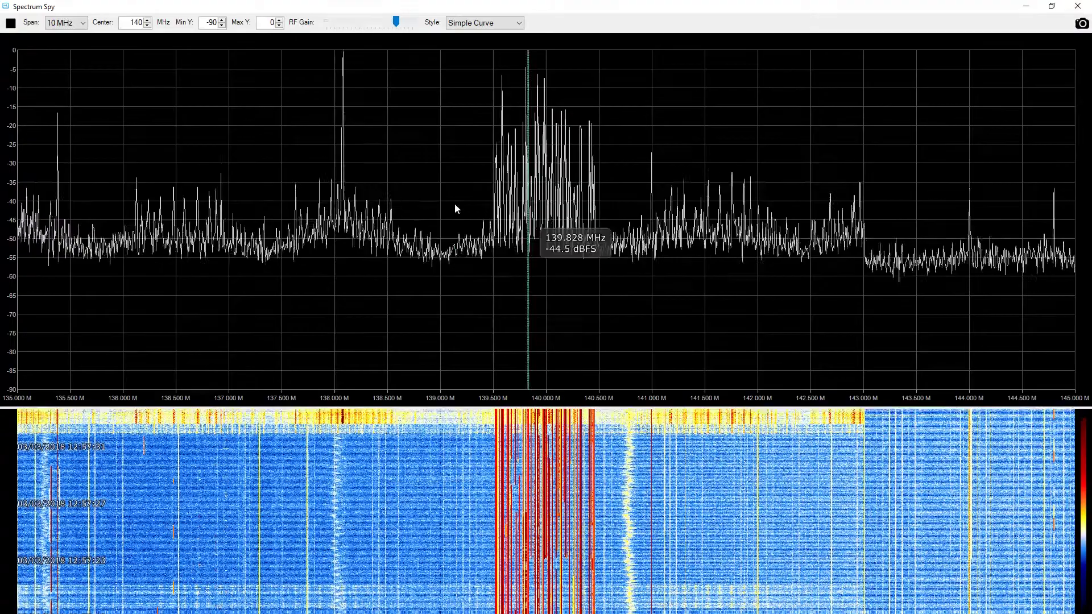
Step: Close Spectrum Spy and launch SDR# from the SDRSharp.exe desktop shortcut
{"action": "left_click", "coordinate": [1073, 8]}
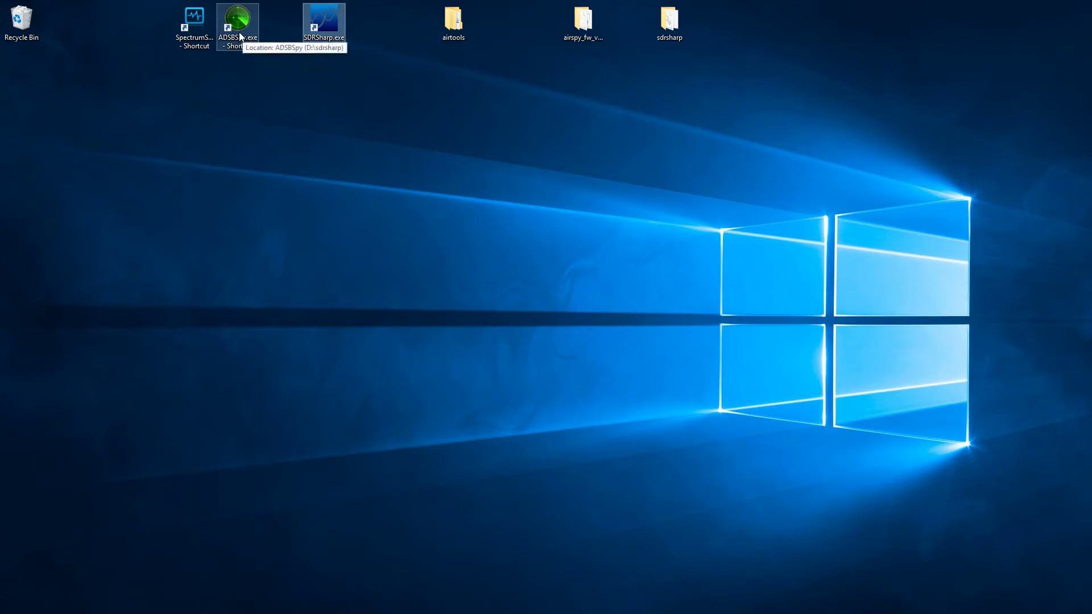
{"action": "left_click_drag", "start_coordinate": [243, 27], "coordinate": [262, 24]}
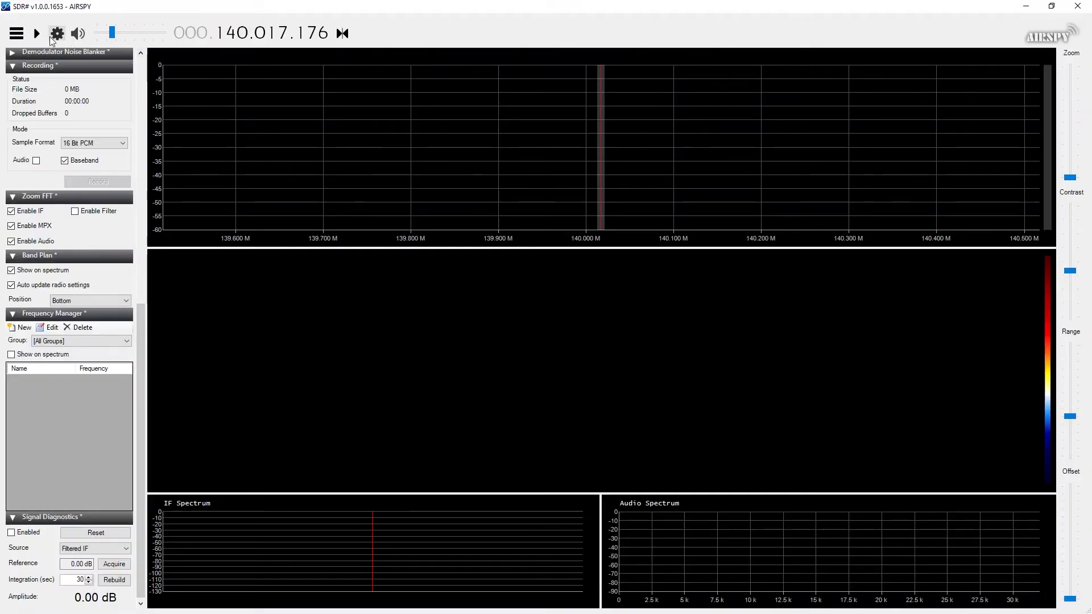
Step: Start the Airspy receiving at 140.017 MHz and lower the gain to about 28 dB
{"action": "left_click", "coordinate": [37, 33]}
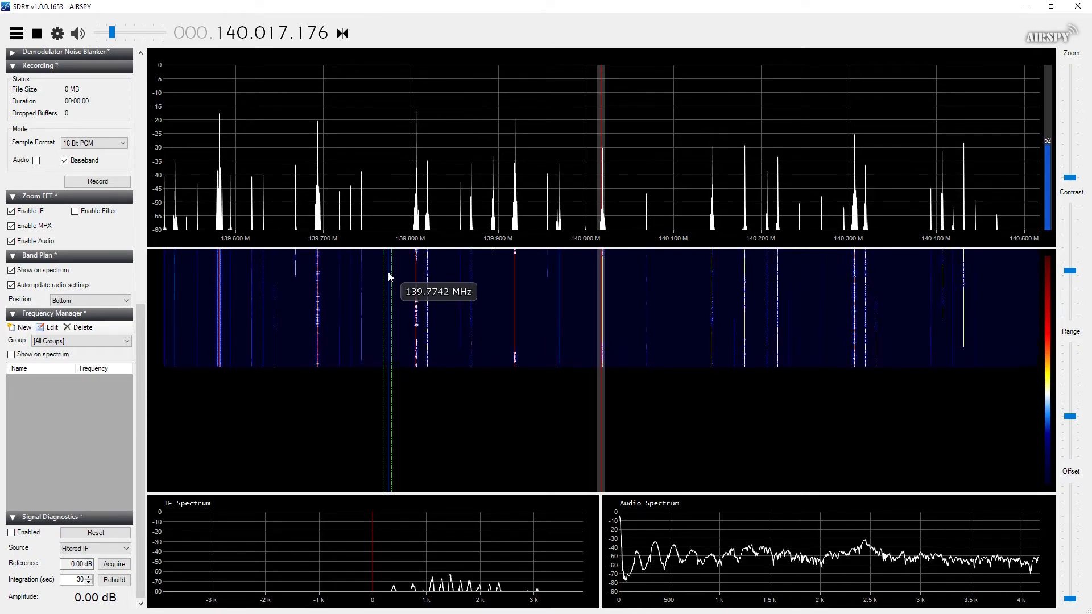
{"action": "scroll", "coordinate": [111, 41], "scroll_direction": "down", "scroll_amount": 3}
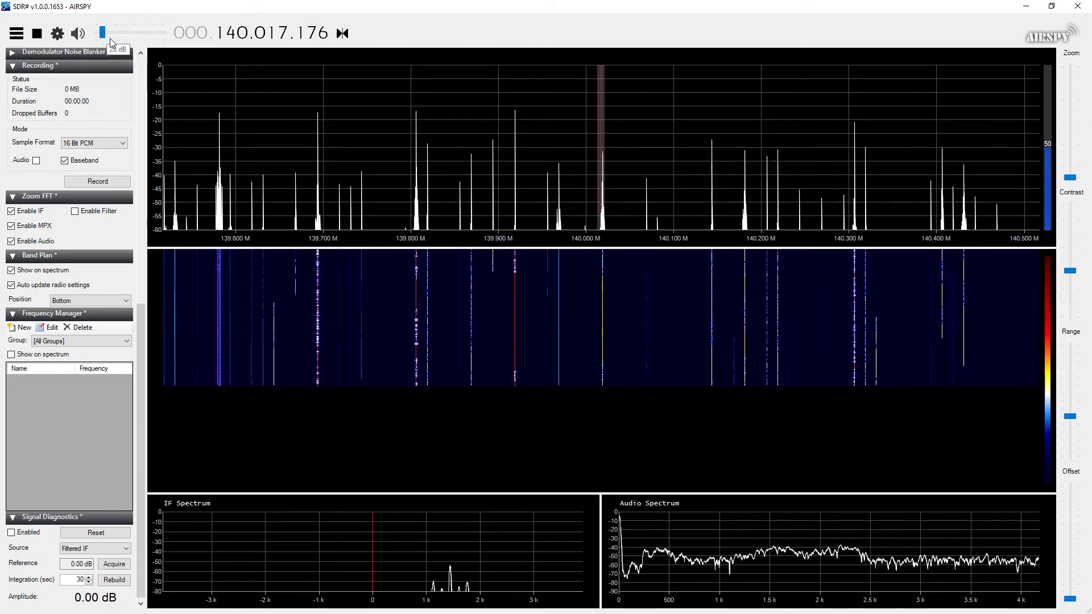